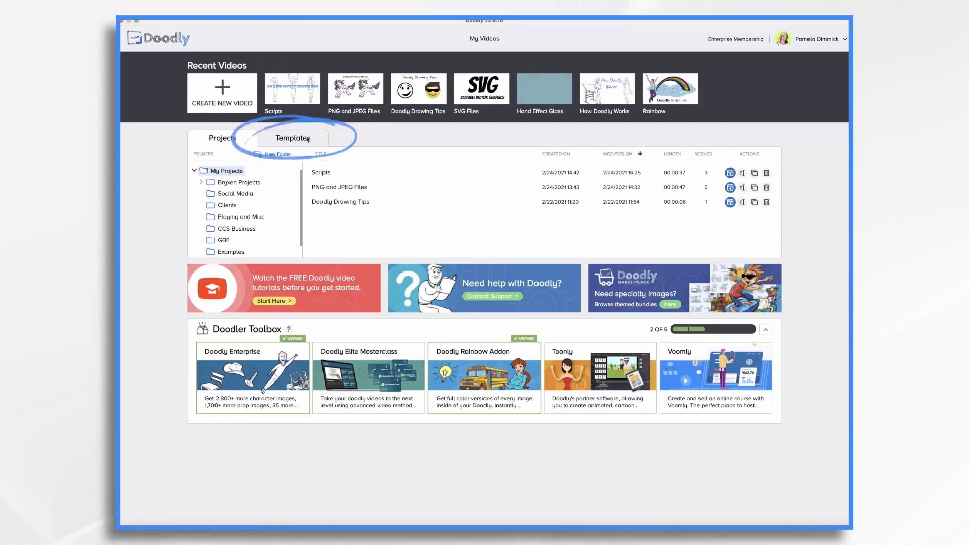
Step: Open the Doodly template library and look over the available templates
left_click(308, 139)
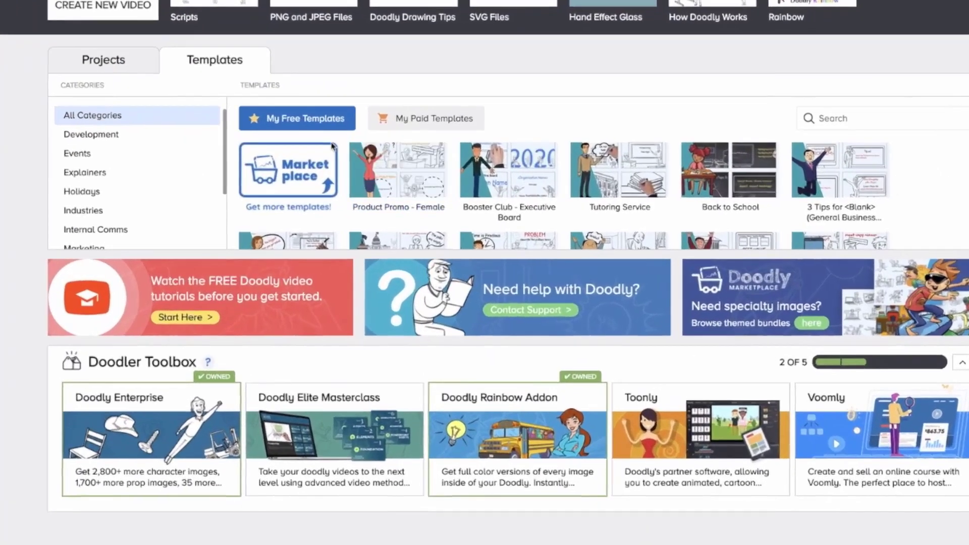
mouse_move(418, 219)
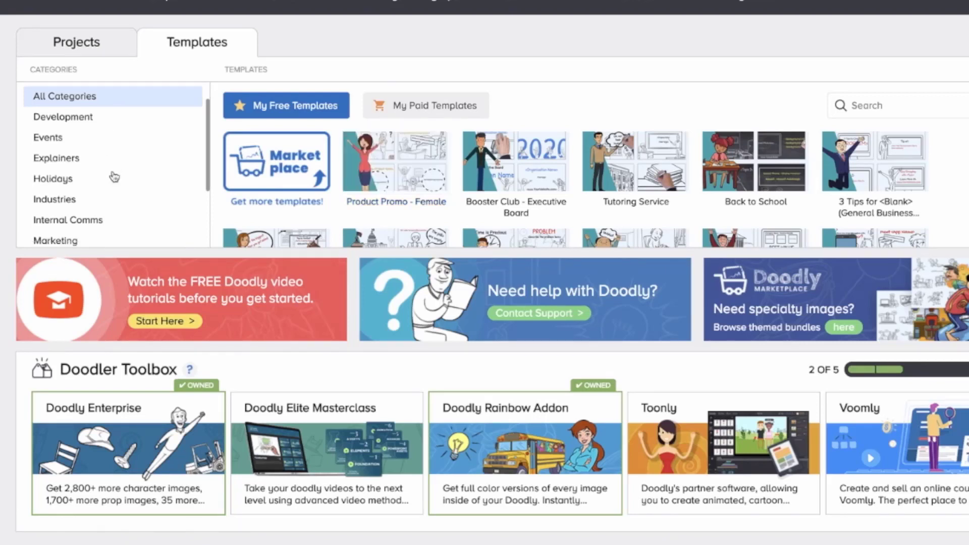
scroll(113, 178, "down", 3)
scroll(114, 170, "up", 3)
Step: Step through the Development, Events and Explainers categories to Holidays, then point at Business Forecast - New Year
left_click(70, 124)
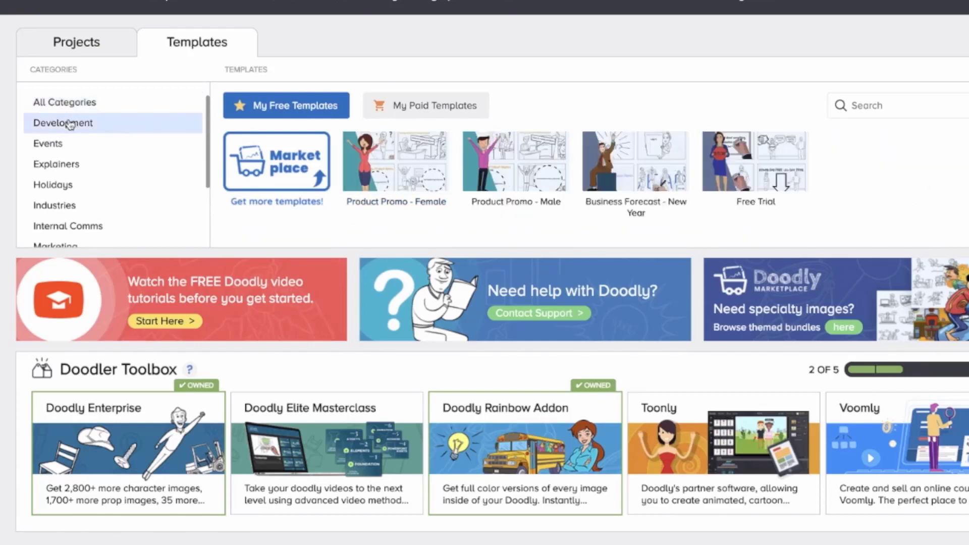
left_click(61, 150)
left_click(62, 168)
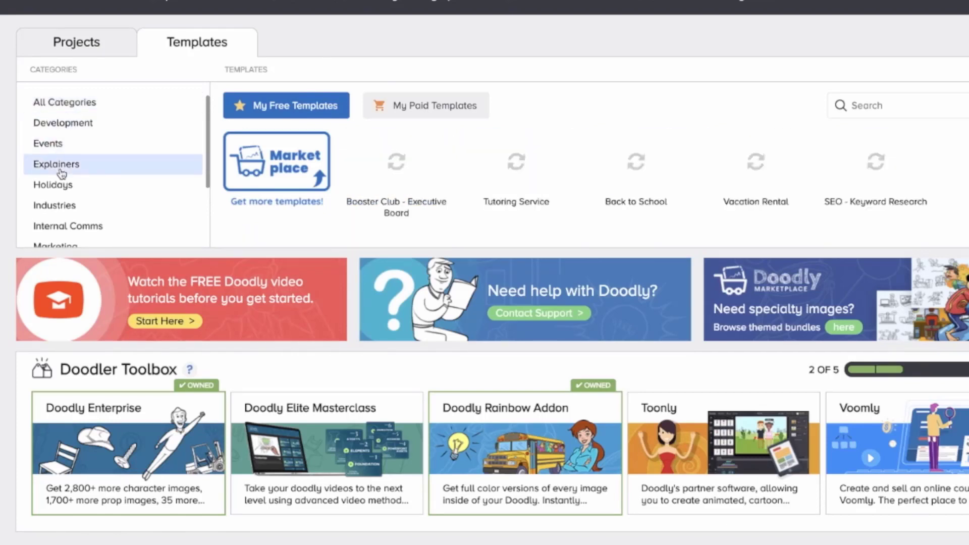
left_click(61, 185)
scroll(61, 209, "down", 2)
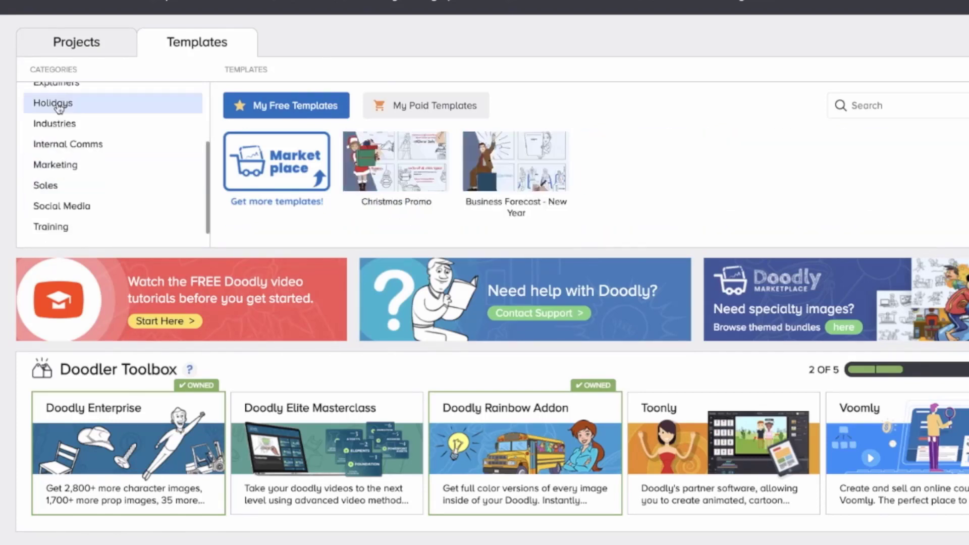
mouse_move(534, 187)
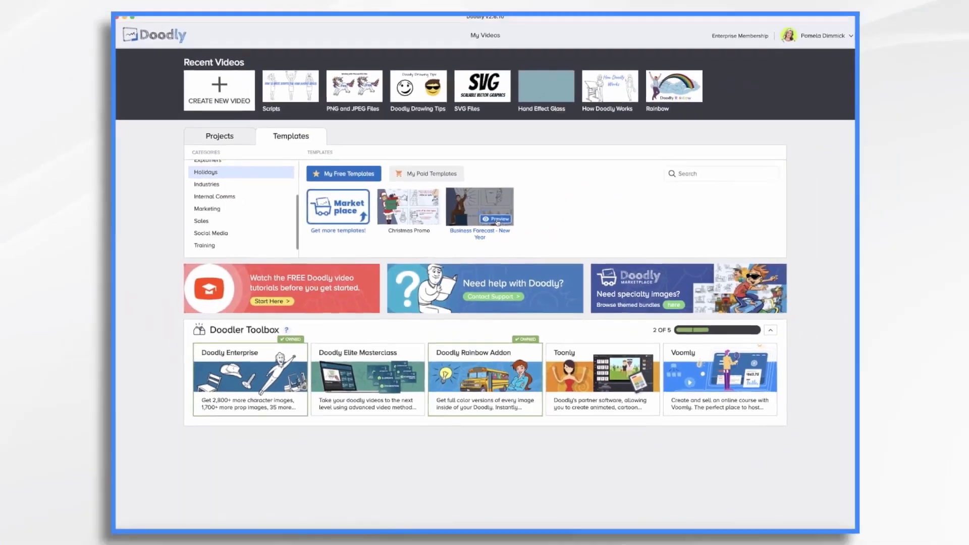
Step: Preview the Business Forecast - New Year template and play it at a lower volume
left_click(498, 220)
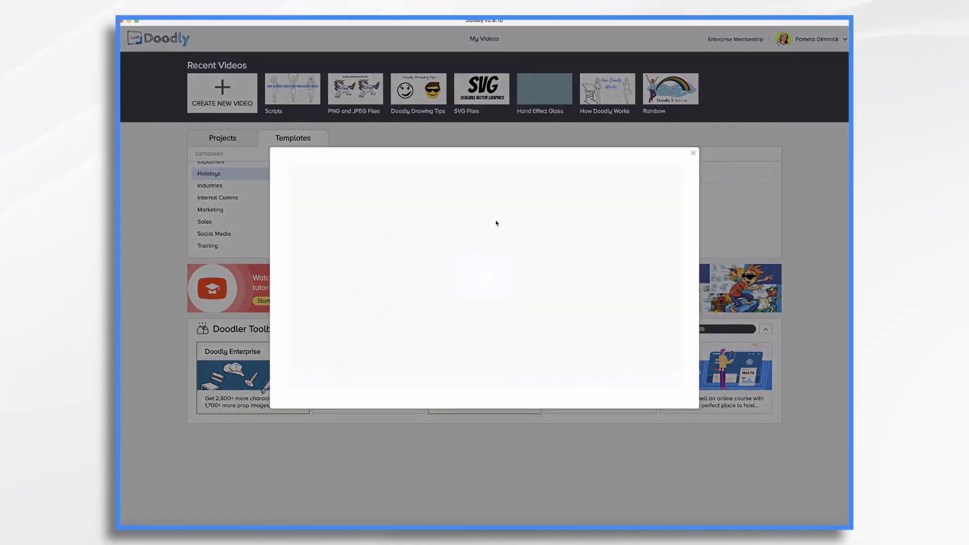
left_click(483, 280)
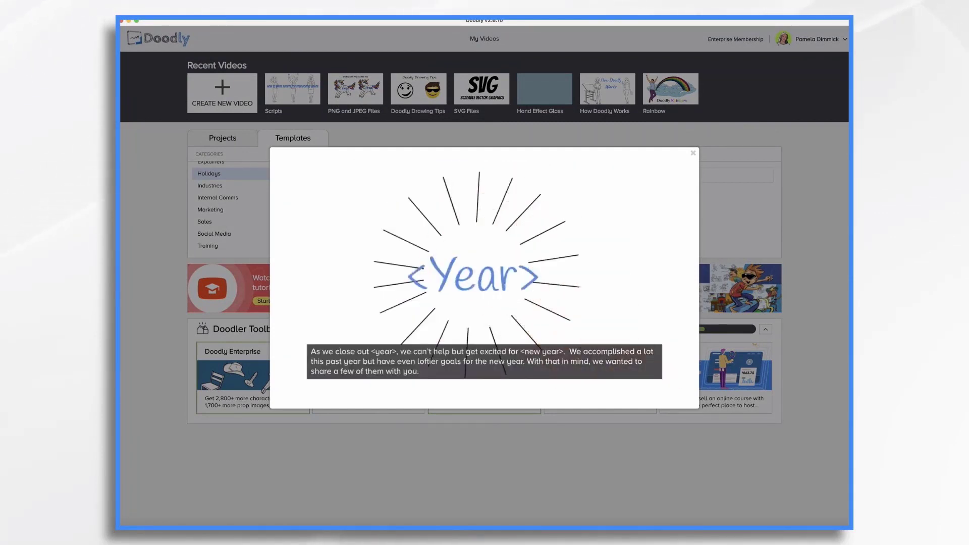
mouse_move(644, 373)
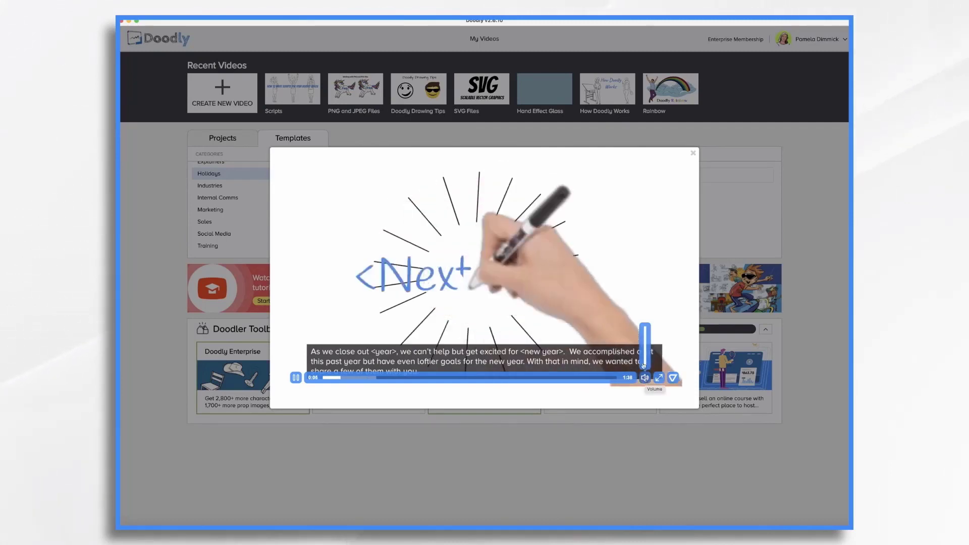
left_click_drag(646, 329, 645, 360)
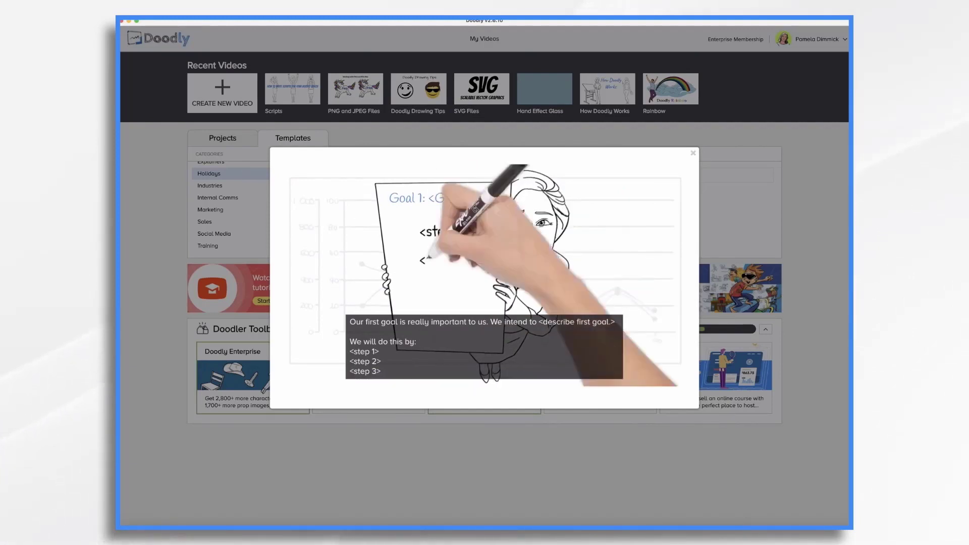
Step: Pause the template preview and close it to return to the Holidays templates
mouse_move(441, 292)
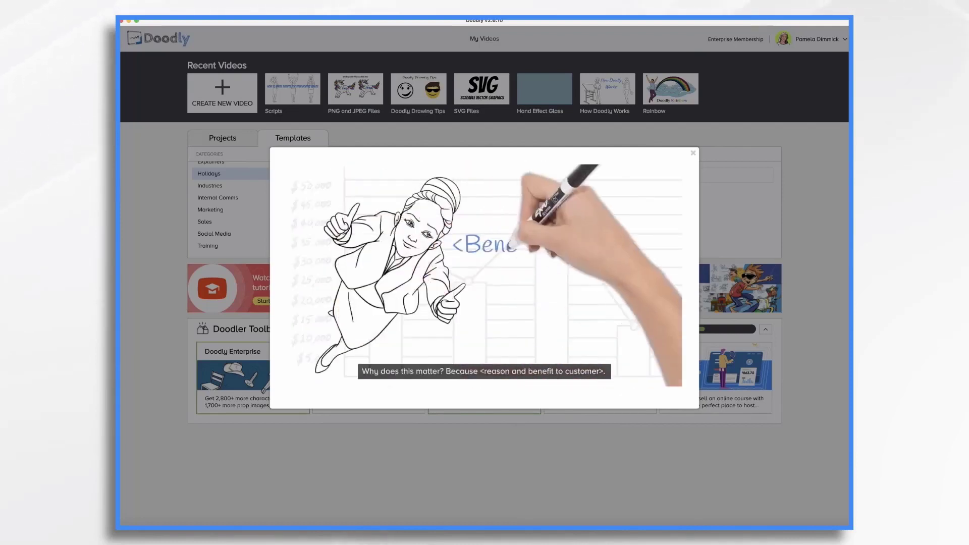
mouse_move(296, 380)
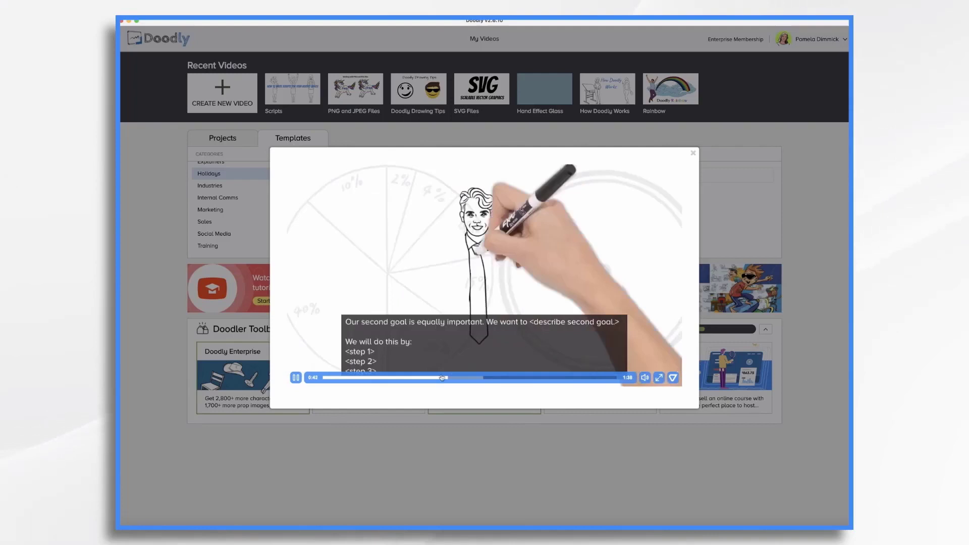
left_click(296, 378)
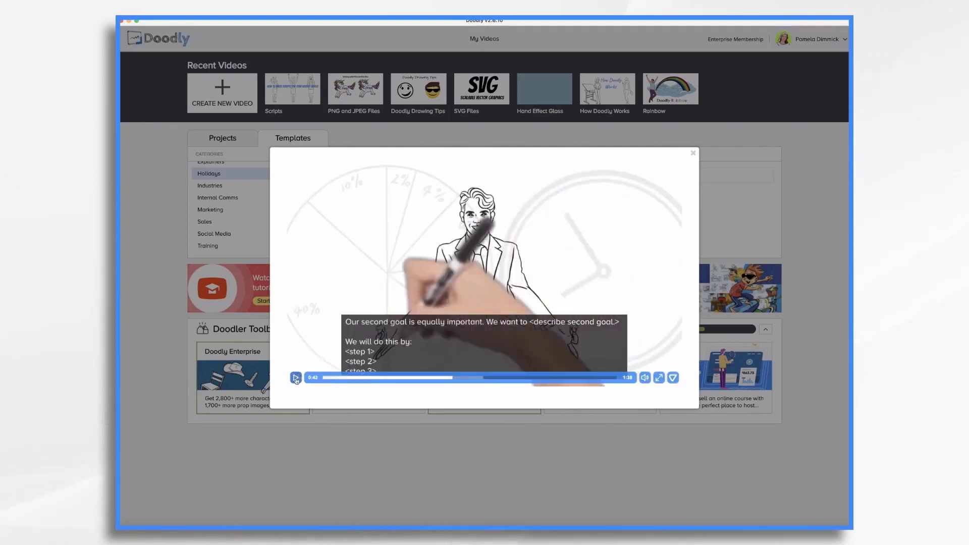
left_click(694, 154)
Step: Create a video named 'Business Forecast 2021' from the Business Forecast - New Year template
mouse_move(473, 212)
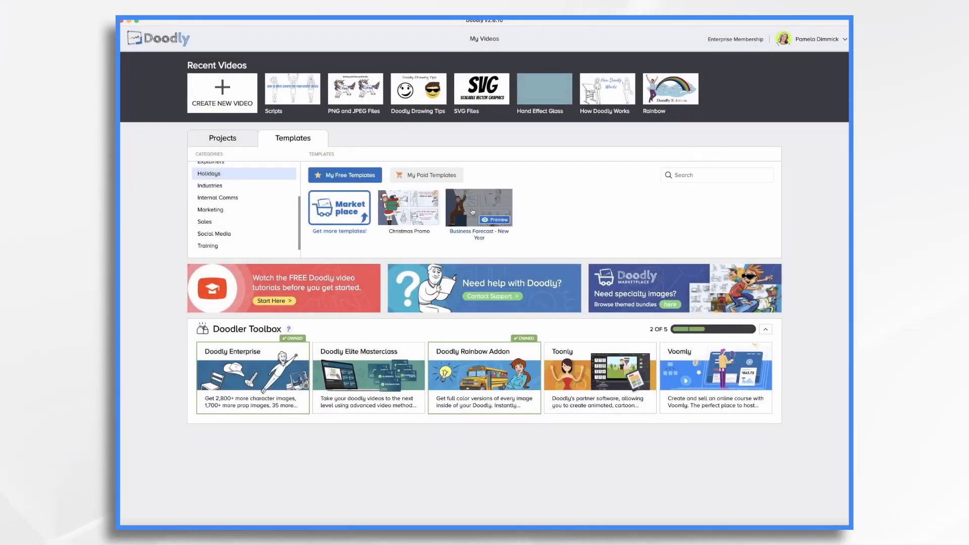
left_click(473, 212)
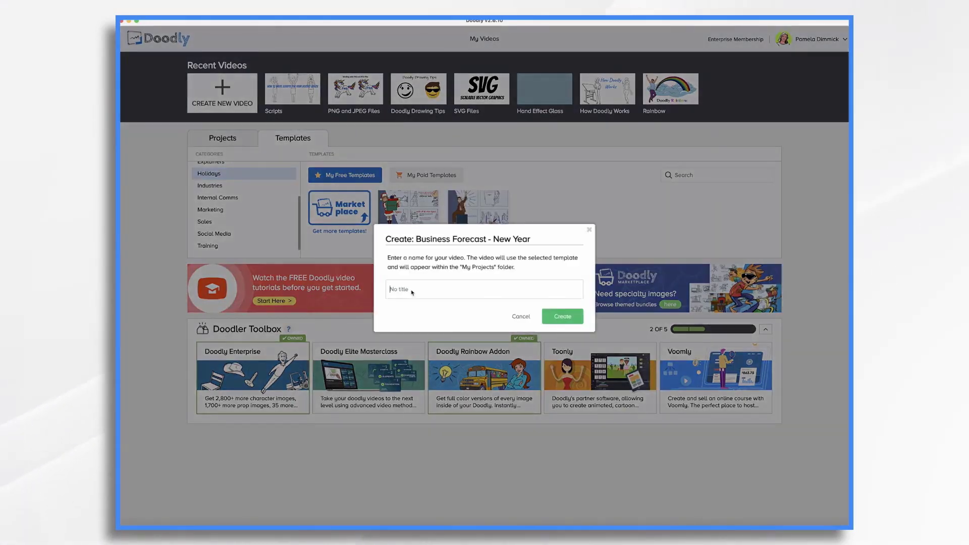
left_click(412, 291)
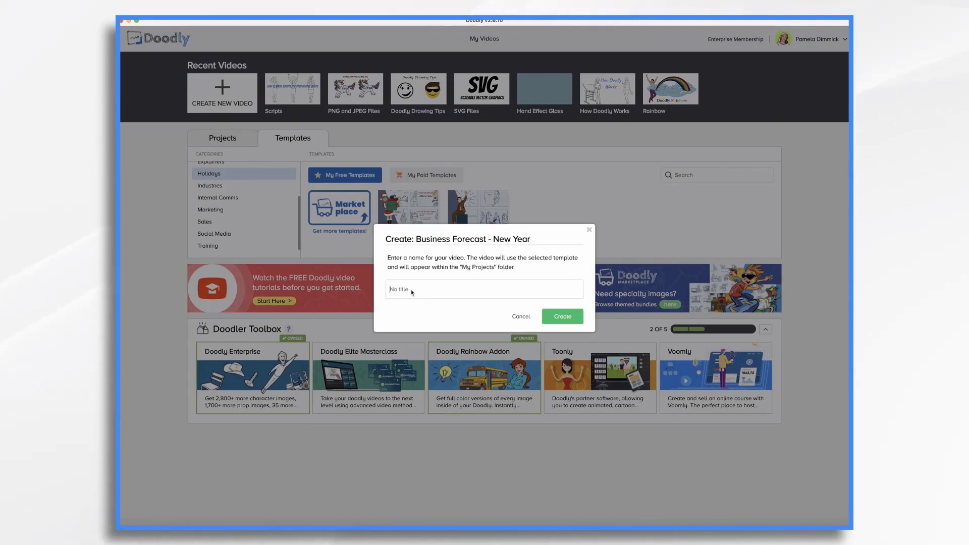
type("Buisn")
key("BackSpace")
key("BackSpace")
key("BackSpace")
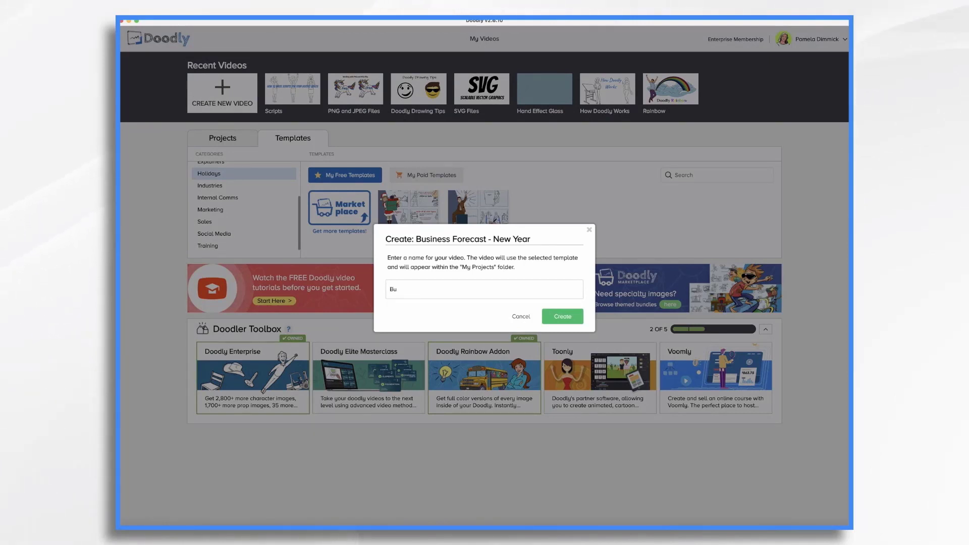
left_click(569, 317)
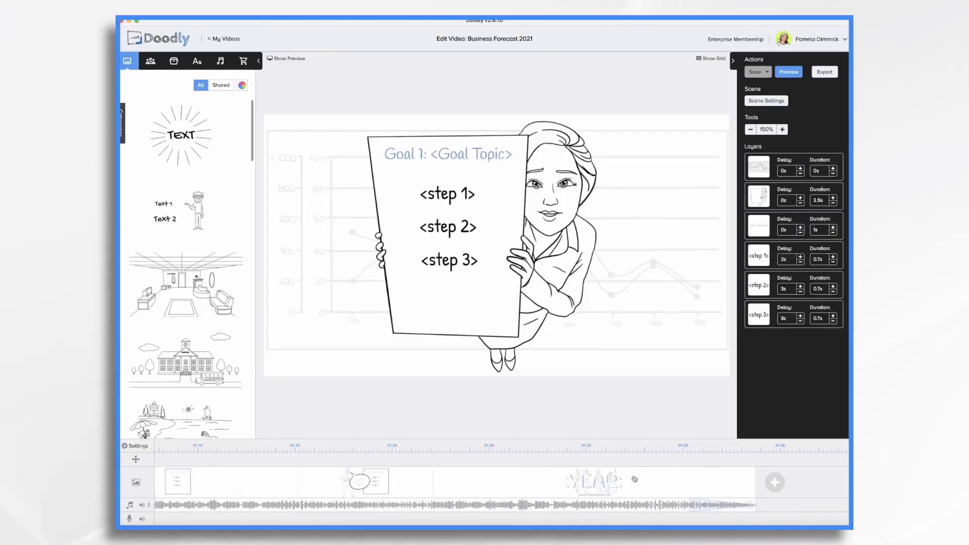
Step: Replace the <Year> text in the opening sunburst scene with 2021
left_click(634, 479)
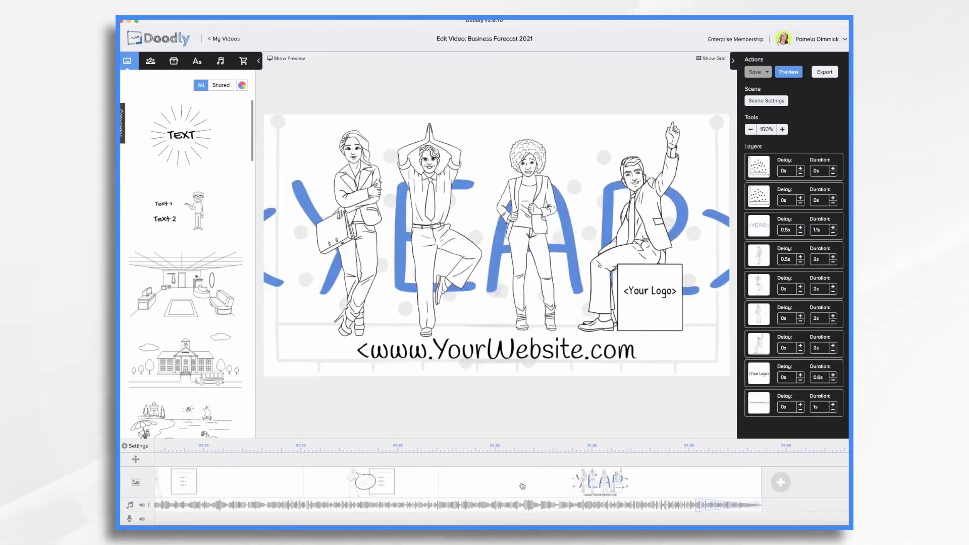
scroll(523, 486, "left", 10)
left_click(204, 485)
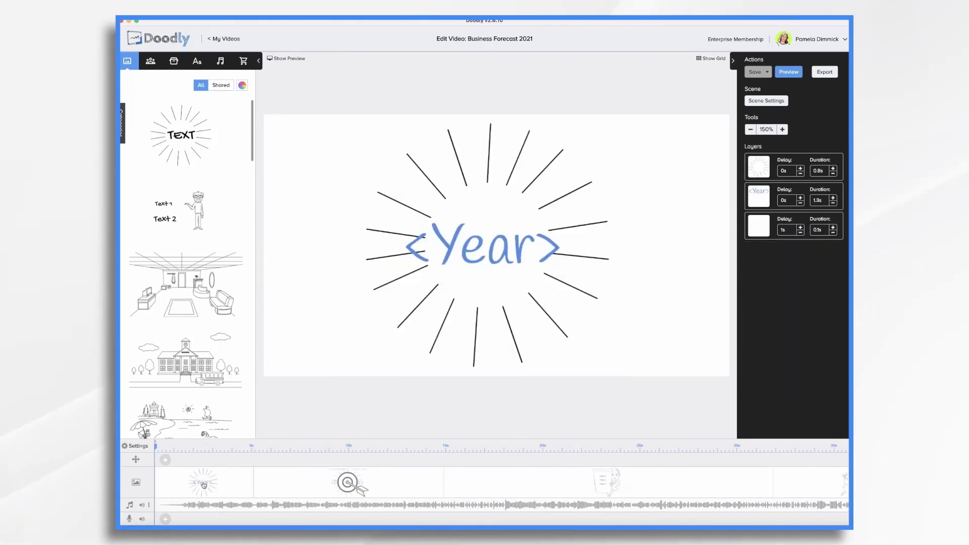
left_click(509, 259)
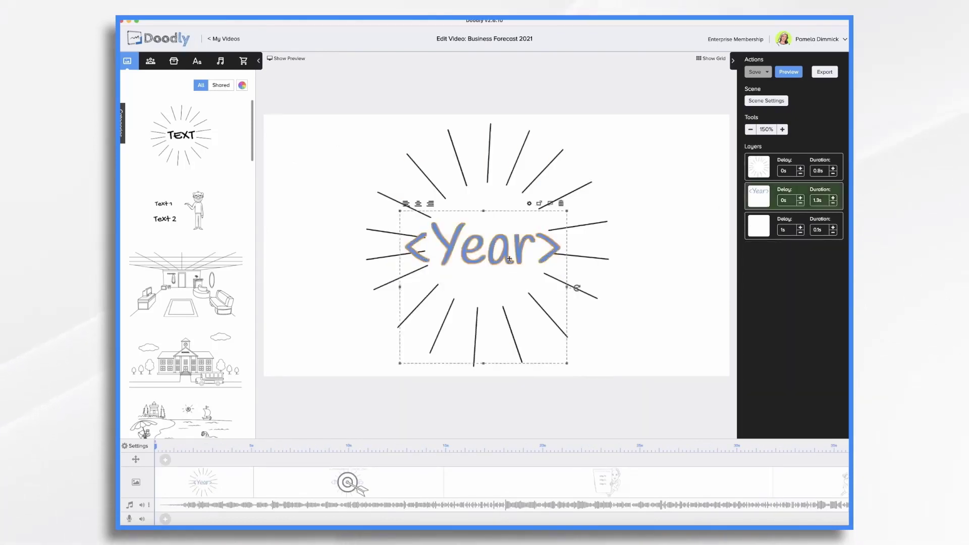
double_click(510, 259)
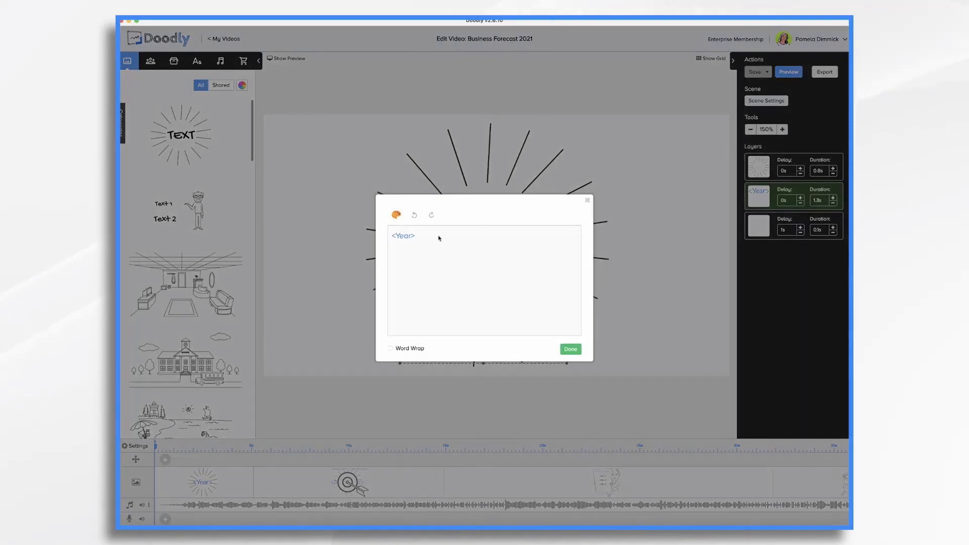
key("BackSpace")
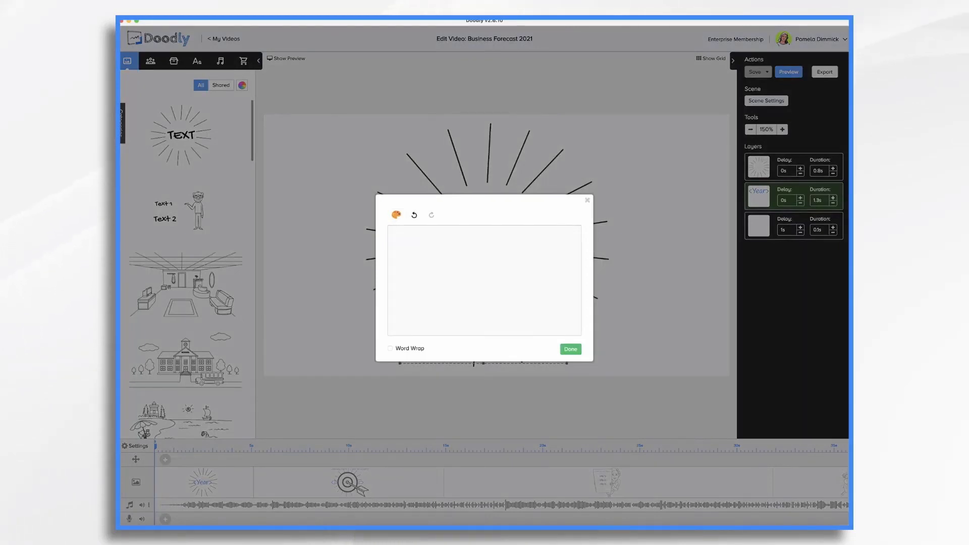
type("2021")
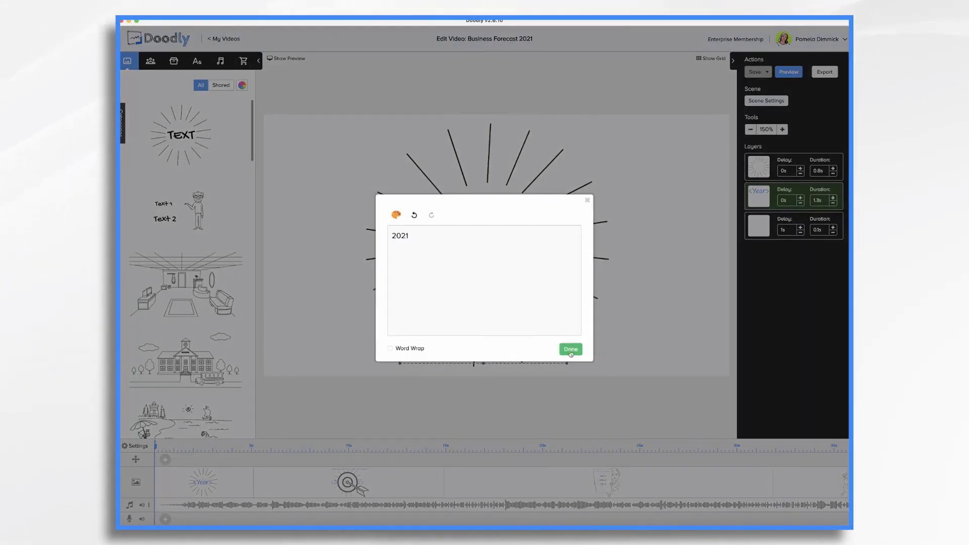
left_click(571, 349)
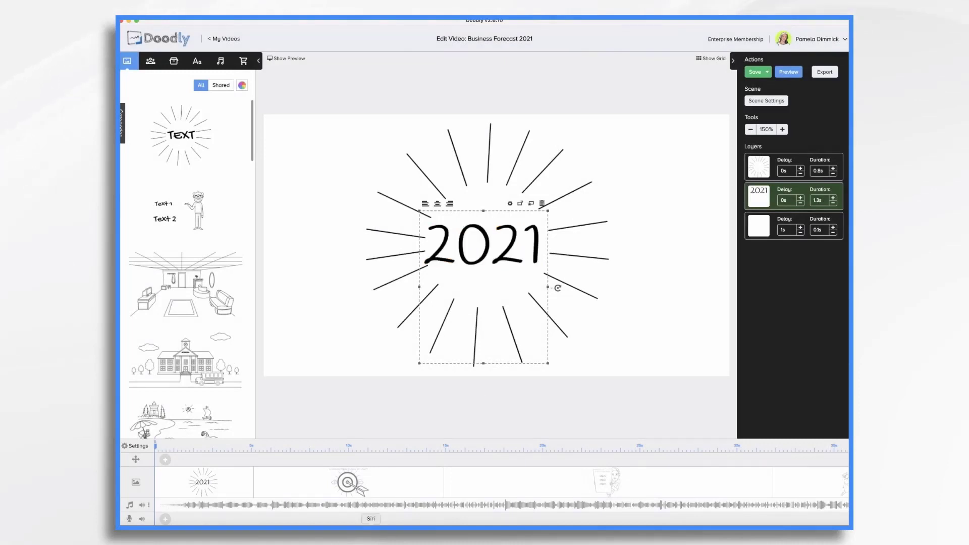
left_click(225, 482)
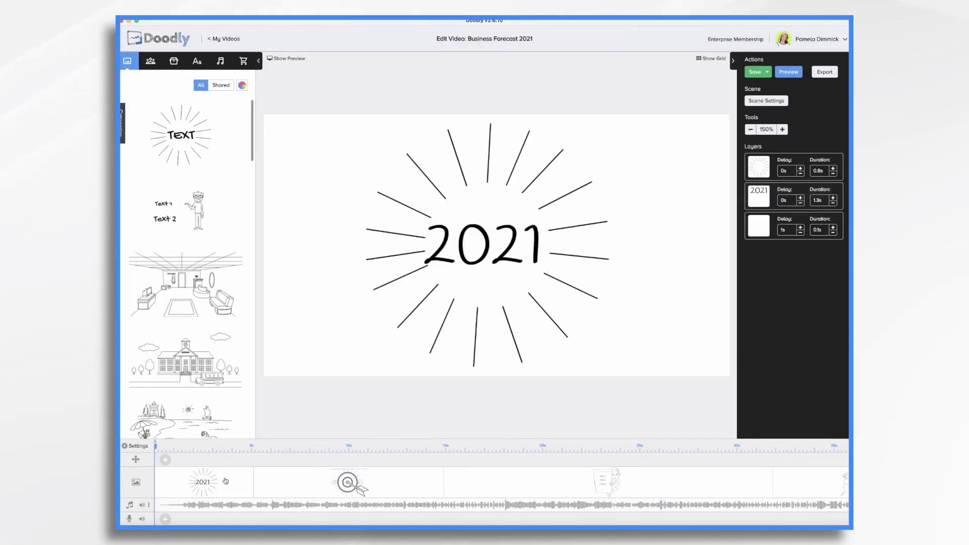
Step: In the dartboard scene, change the heading's company name placeholder to 'Acme Inc.', making 'Acme Inc. Goals for 2021'
left_click(343, 487)
left_click(435, 133)
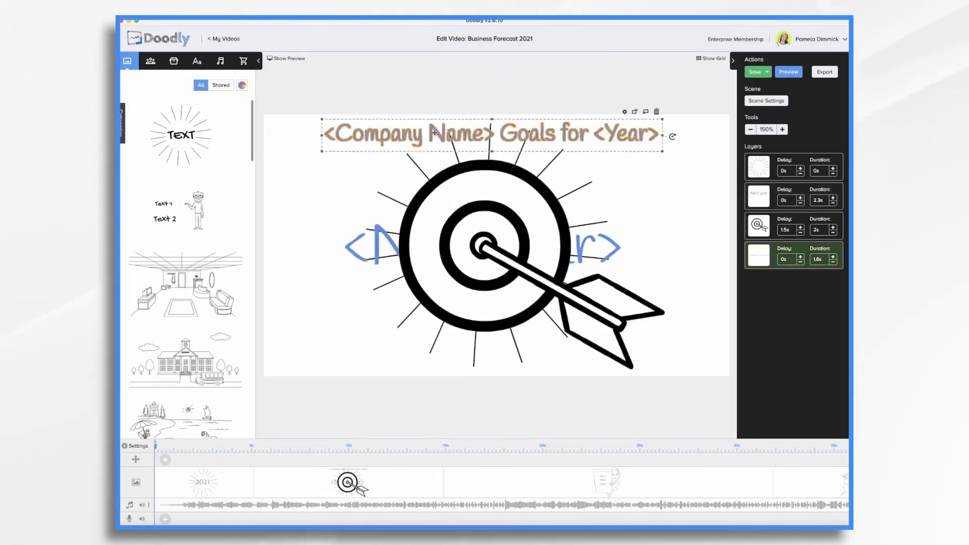
double_click(435, 133)
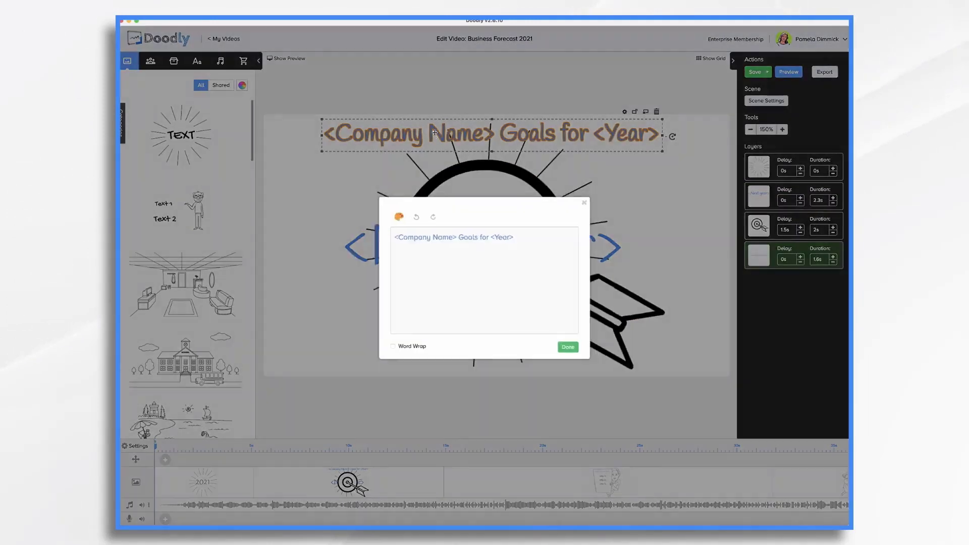
left_click(453, 236)
key("BackSpace")
key("BackSpace")
key("BackSpace")
key("BackSpace")
key("BackSpace")
key("BackSpace")
key("BackSpace")
key("BackSpace")
key("BackSpace")
key("BackSpace")
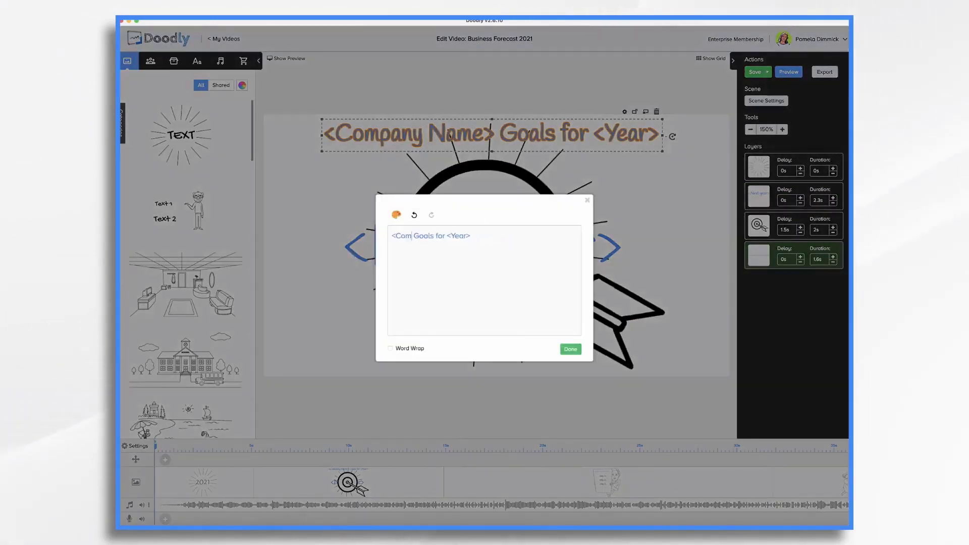
key("BackSpace")
key("BackSpace")
key("BackSpace")
key("BackSpace")
type("Acme")
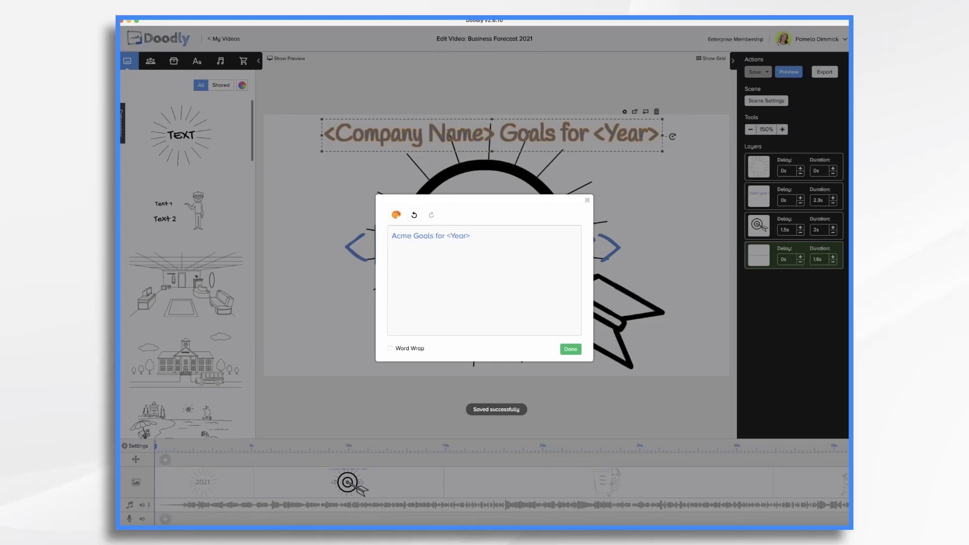
type(" Inc.")
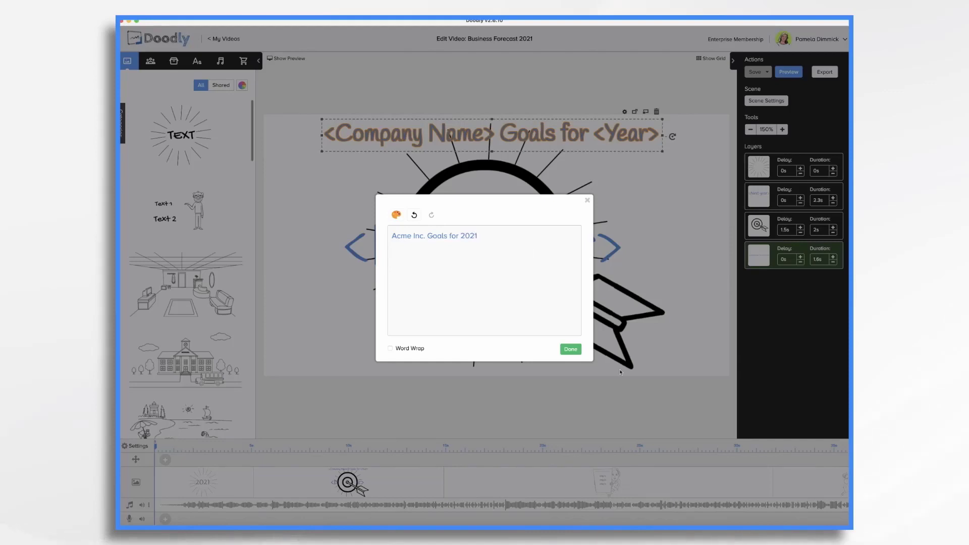
left_click(570, 350)
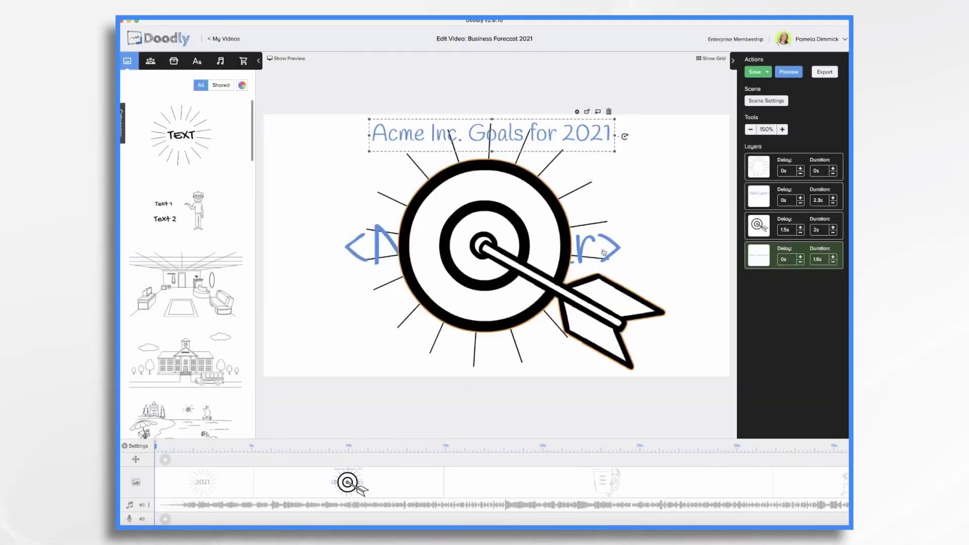
Step: Move the target aside, change the <Next year> text to 2021, then put the target back
left_click(389, 241)
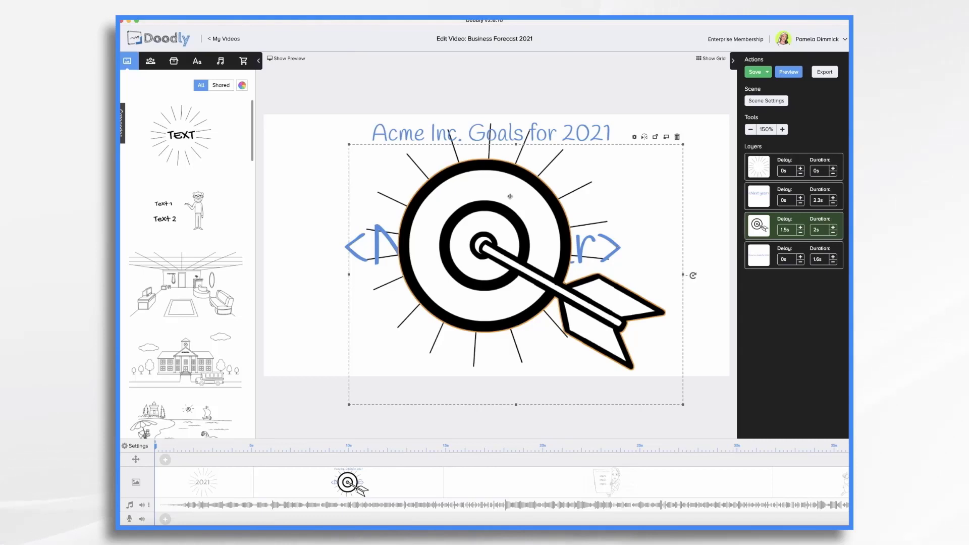
left_click(348, 248)
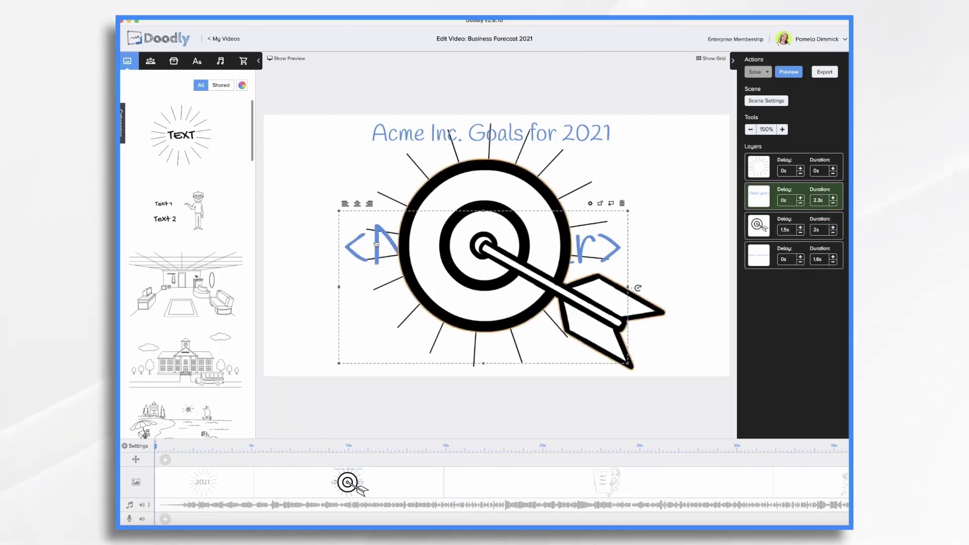
left_click(376, 242)
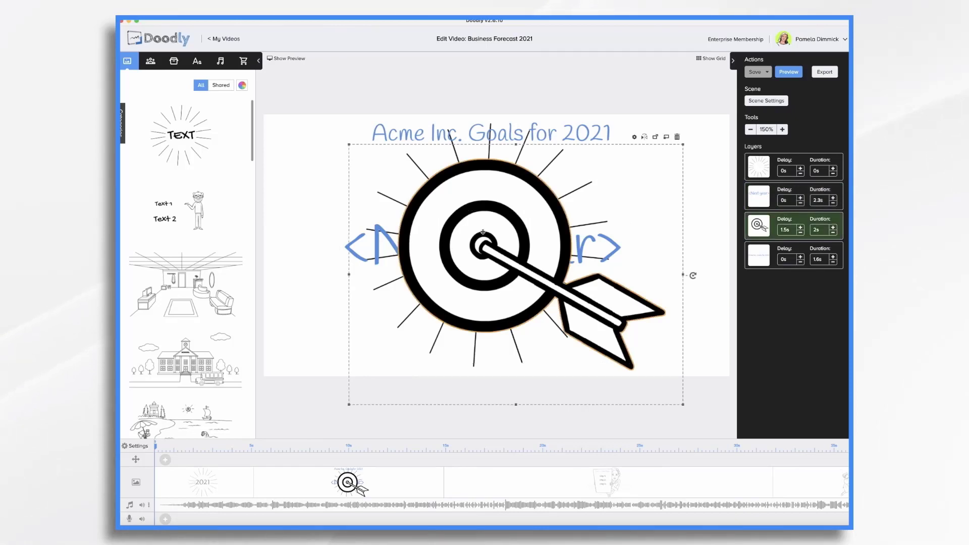
left_click_drag(485, 234, 660, 236)
double_click(439, 247)
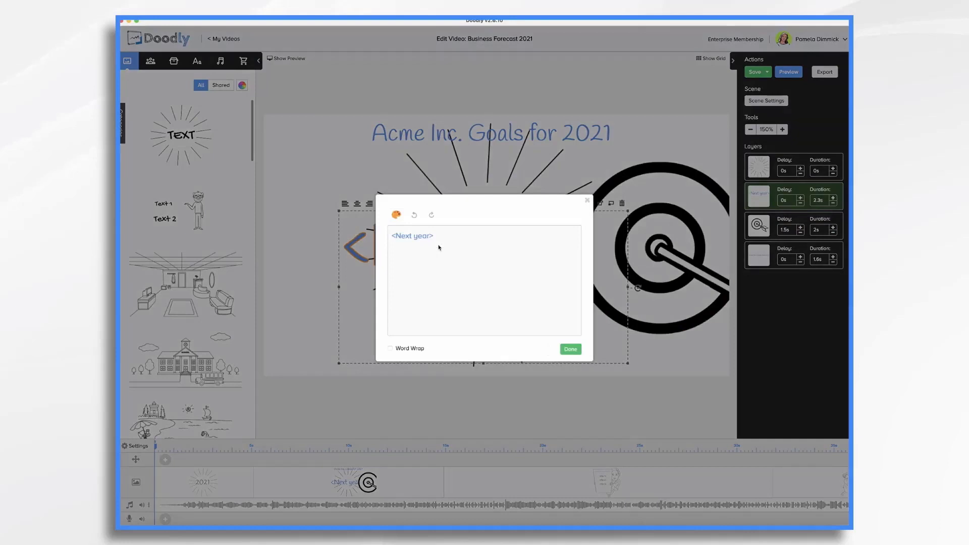
key("super+a")
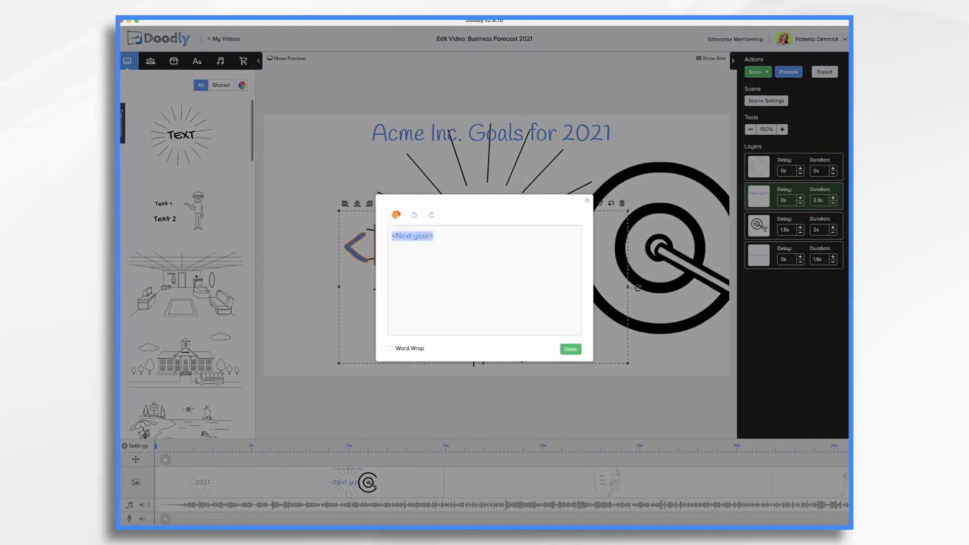
type("2021")
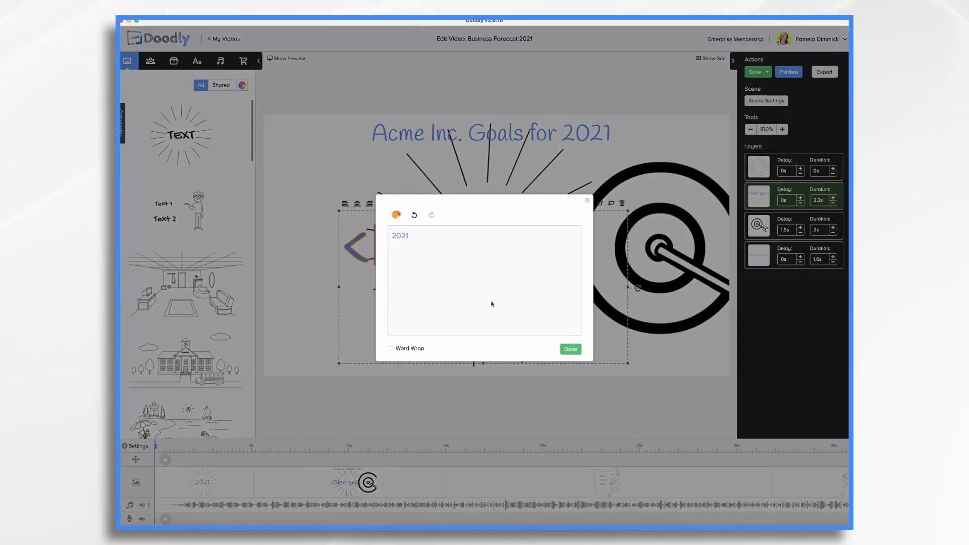
left_click(569, 349)
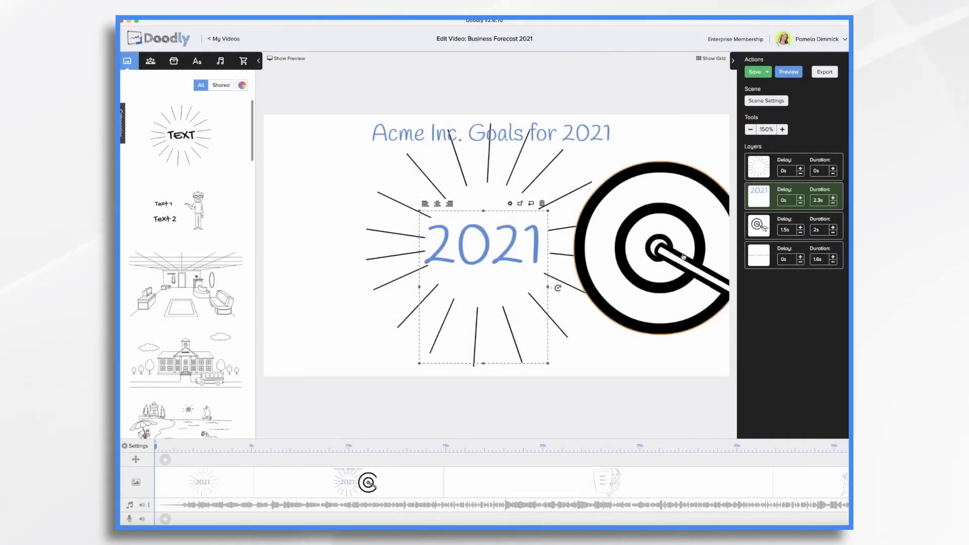
left_click(656, 253)
left_click_drag(656, 252, 521, 252)
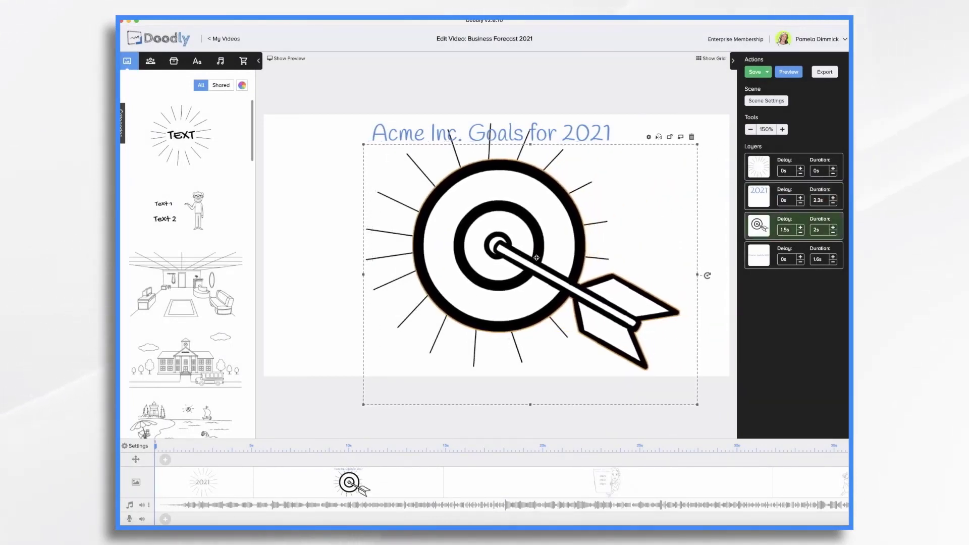
Step: Change the Goal 1 scene's heading to 'Goal 1: Increase Sales'
left_click(594, 489)
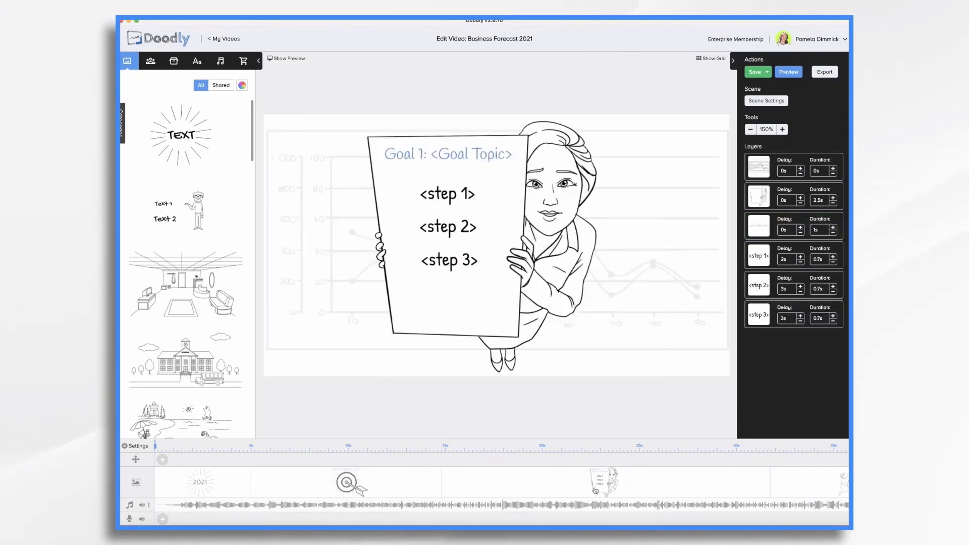
left_click(456, 153)
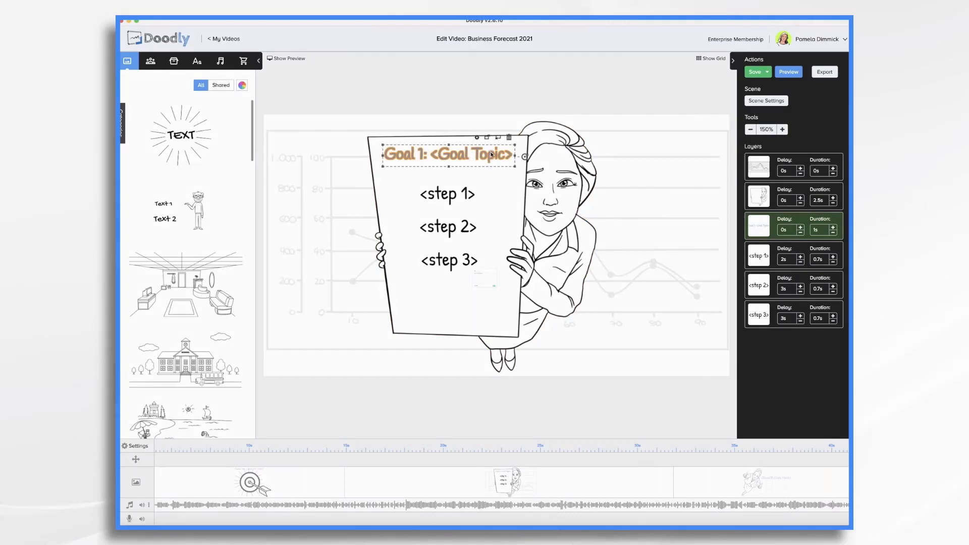
double_click(487, 156)
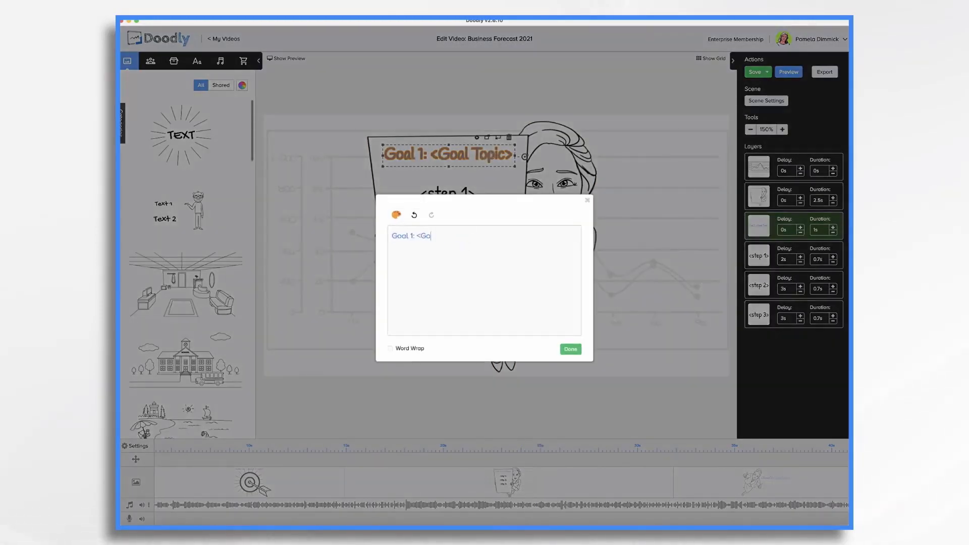
type("Increase Sales")
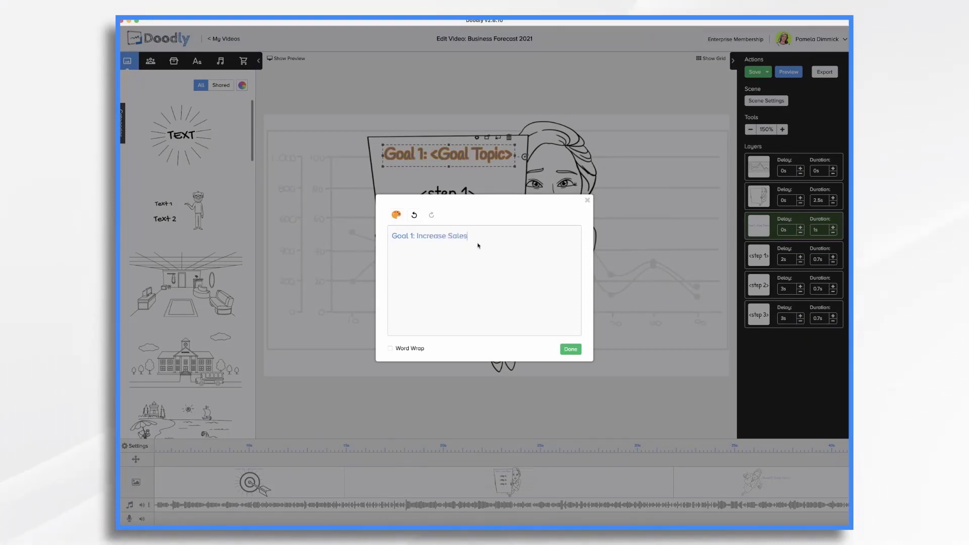
left_click(574, 352)
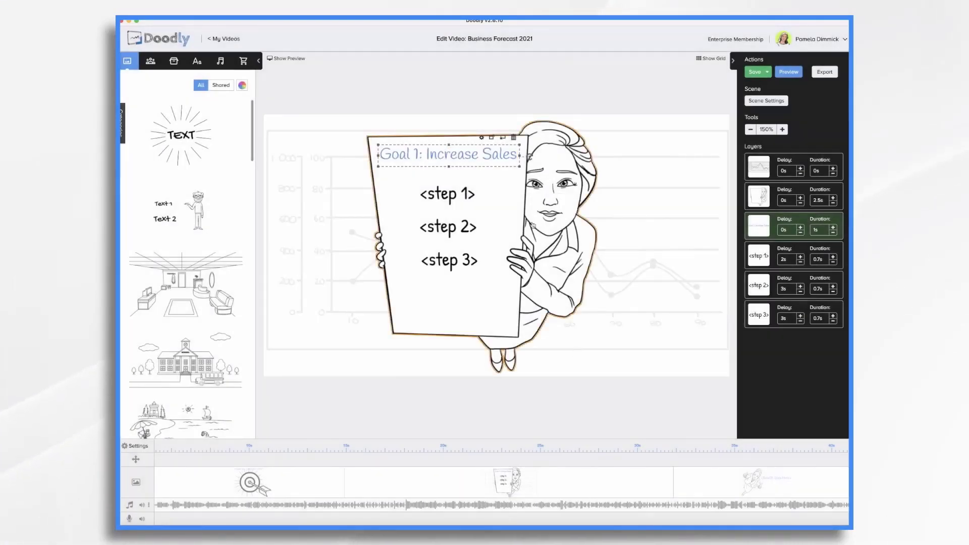
Step: Replace the <step 1> placeholder on the sign with 'Hire More Staff'
left_click(460, 197)
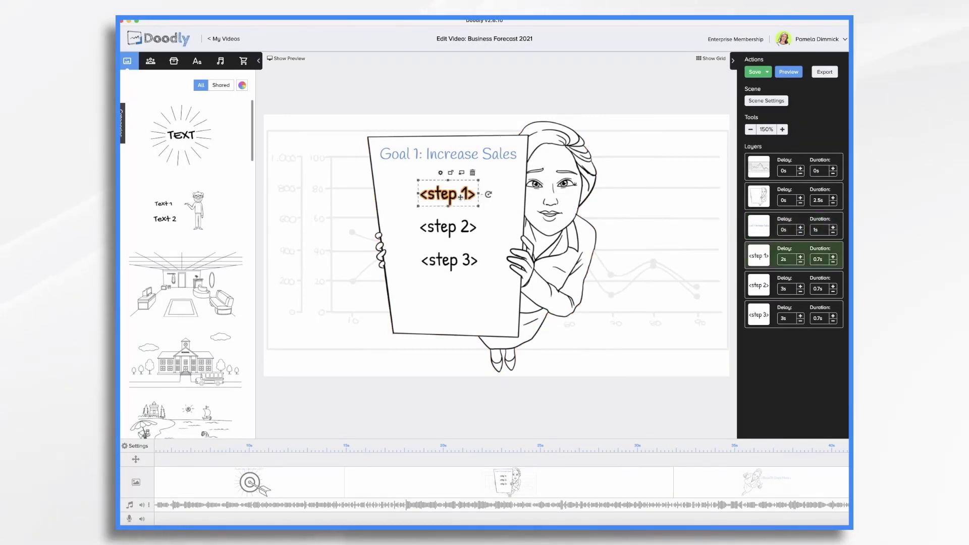
double_click(461, 197)
key("BackSpace")
key("BackSpace")
key("BackSpace")
key("BackSpace")
key("BackSpace")
key("BackSpace")
key("BackSpace")
key("BackSpace")
type("Hire ")
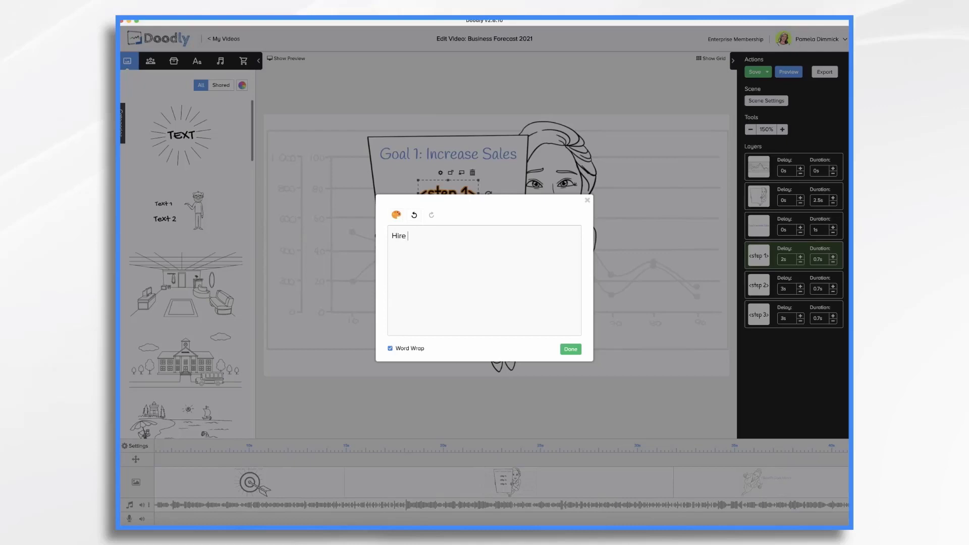
type("More Staff")
left_click(571, 349)
Step: Replace <step 2> with 'Develop Incentives', widened to fit one line and shifted left
left_click(451, 227)
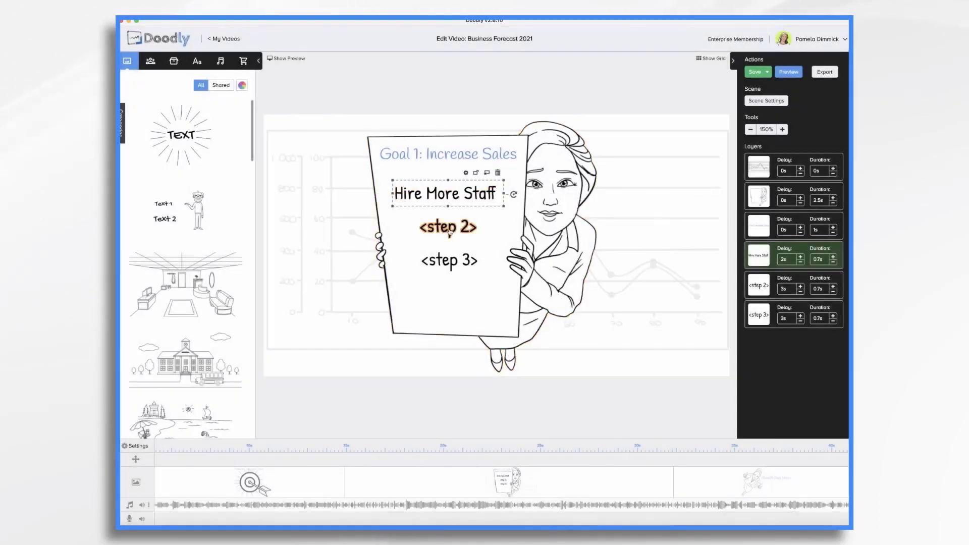
double_click(453, 229)
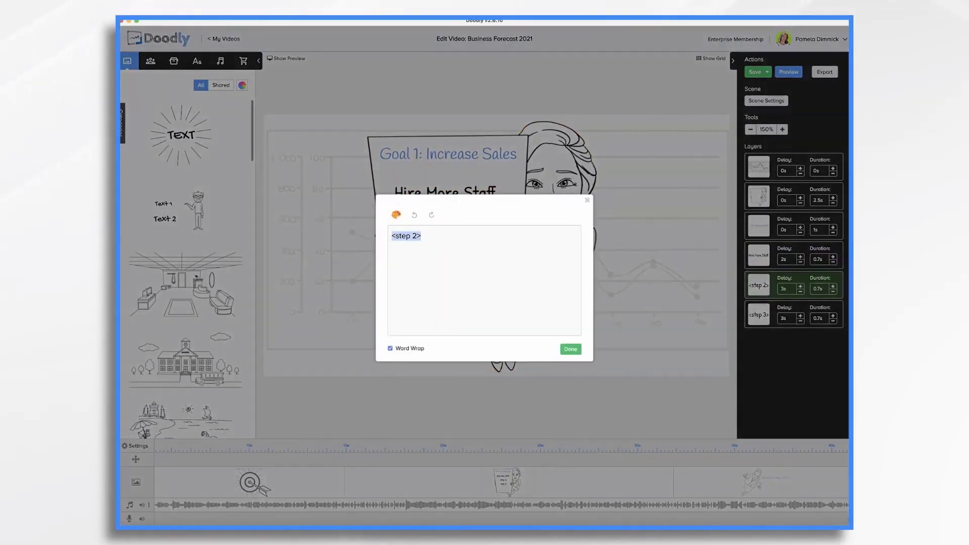
type("Develop INc")
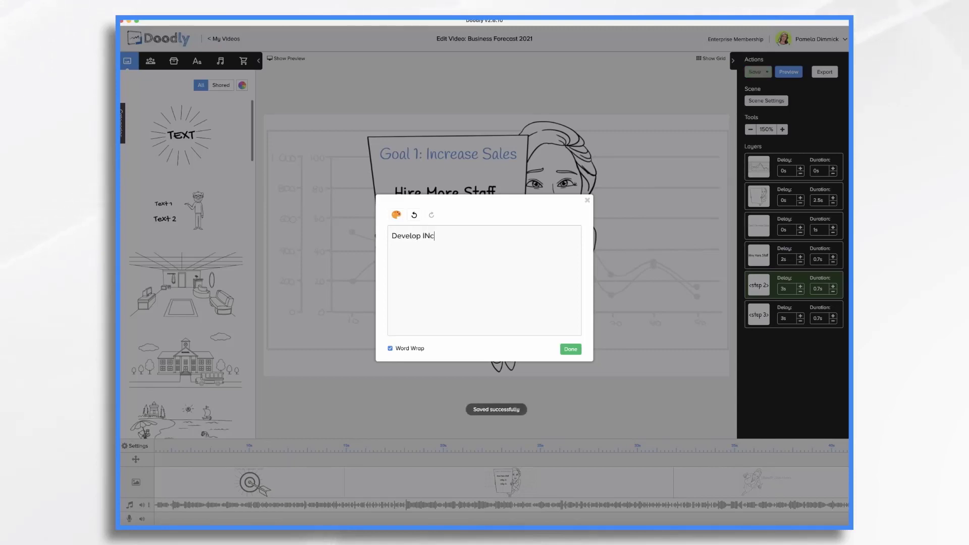
key("BackSpace")
key("BackSpace")
type("ncen")
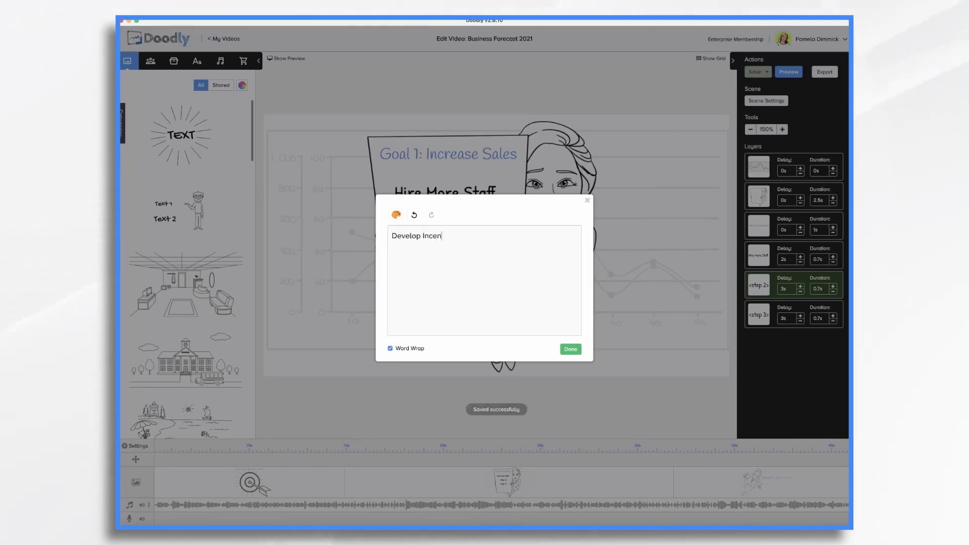
type("tives")
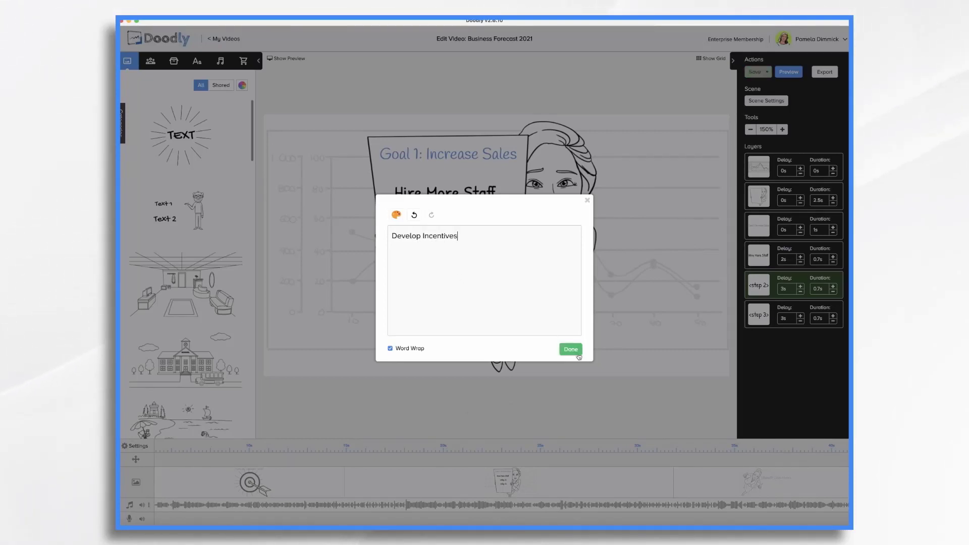
left_click(571, 350)
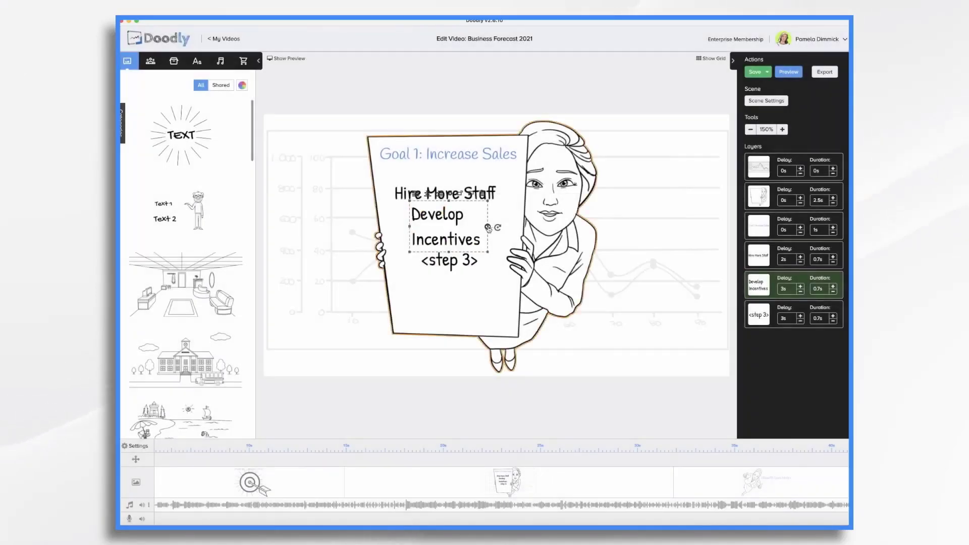
left_click_drag(488, 228, 547, 227)
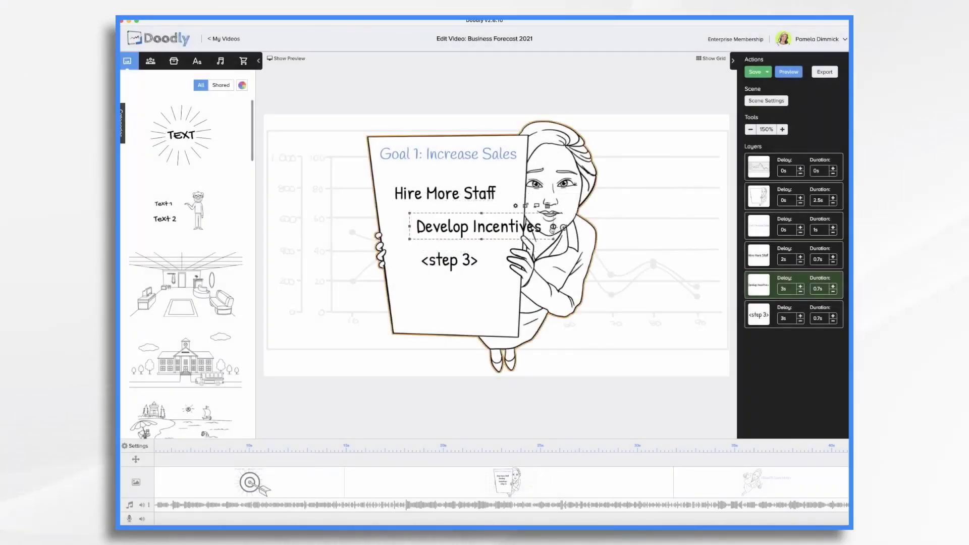
left_click_drag(484, 228, 459, 227)
left_click(455, 260)
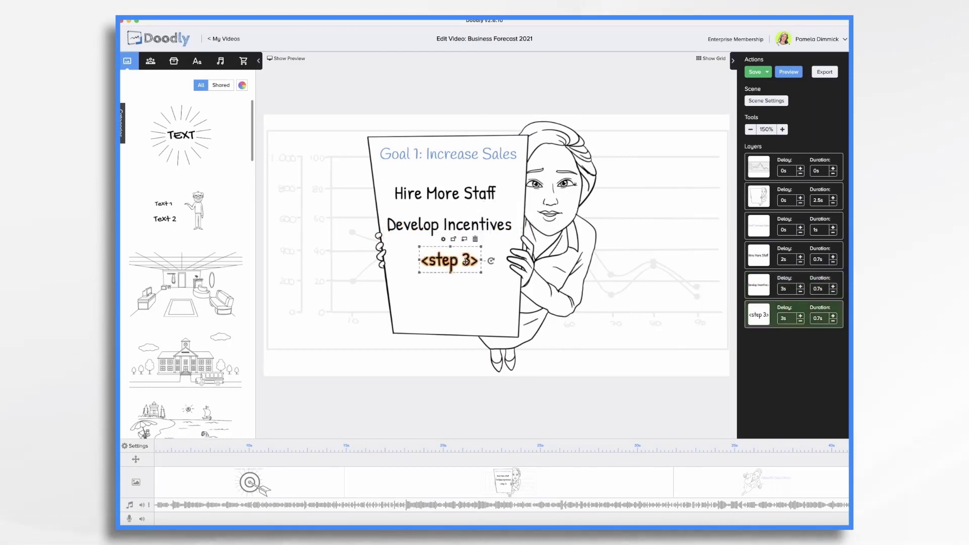
Step: Enter 'Monthly Promotions' as step 3, widen it, put it first, and move Hire More Staff last
double_click(465, 261)
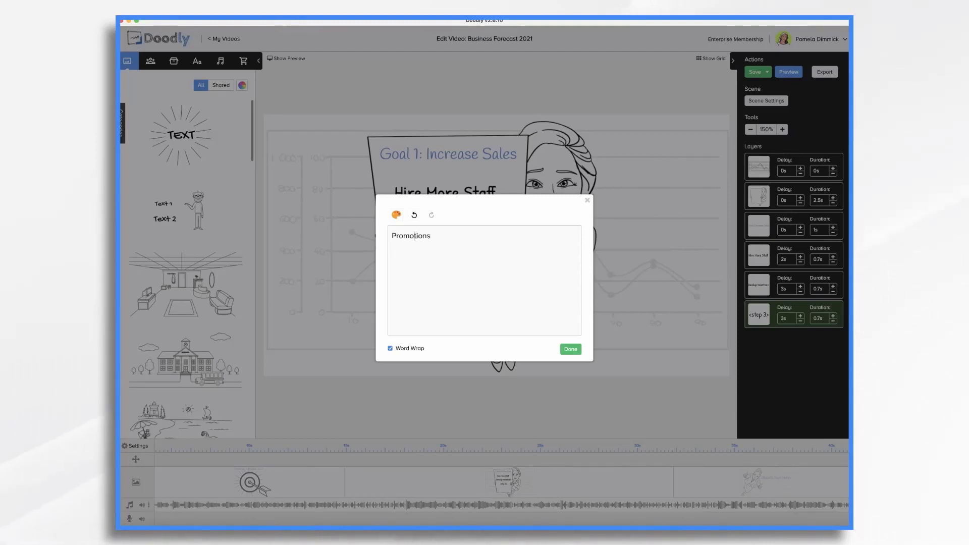
left_click(392, 236)
type("Monthly")
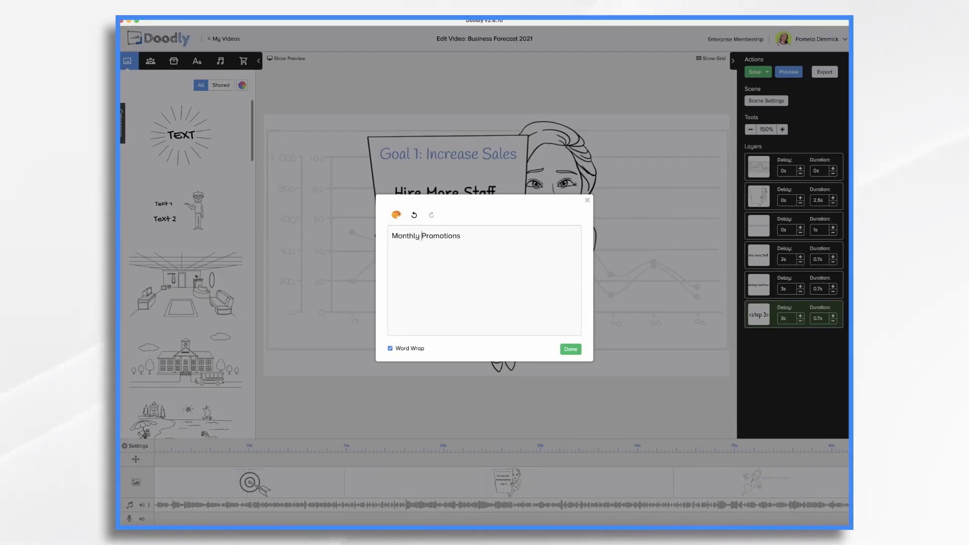
left_click(570, 349)
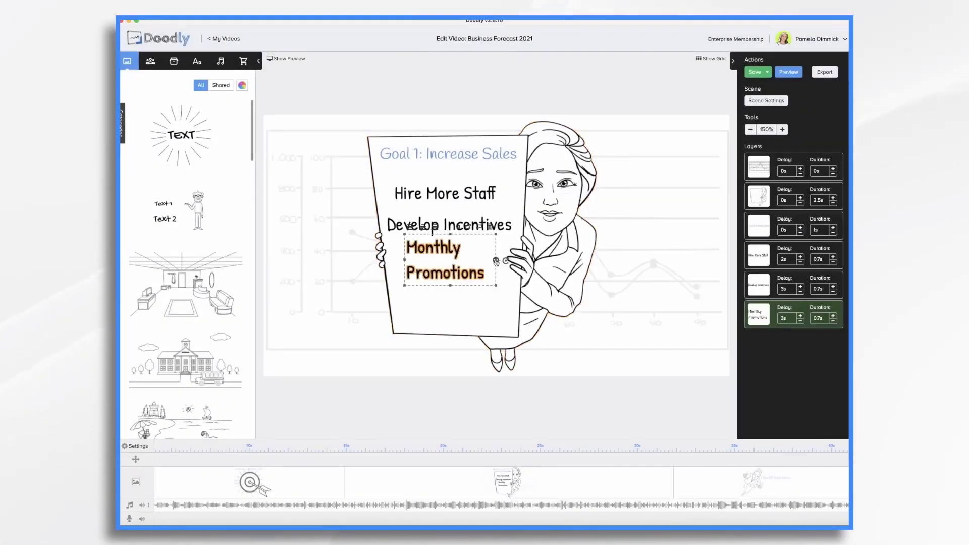
left_click_drag(497, 261, 554, 262)
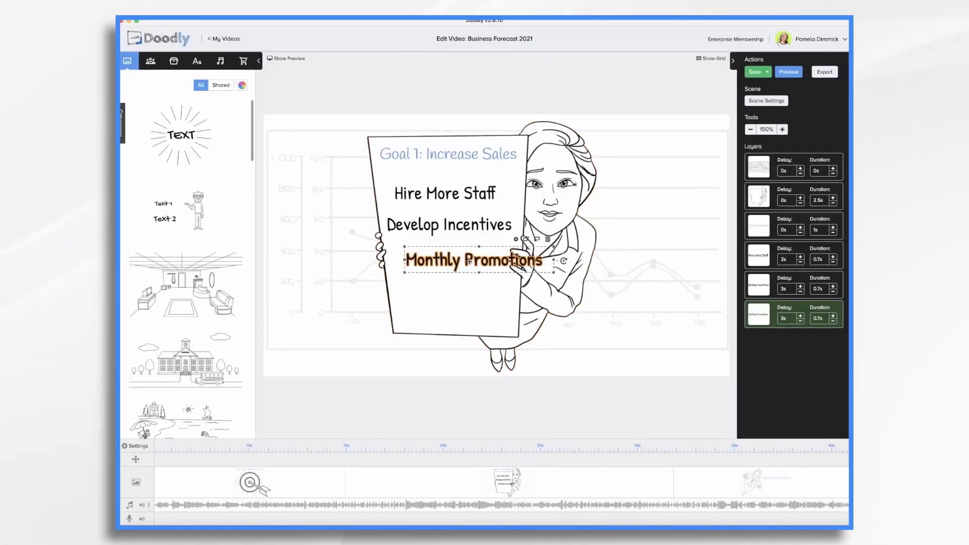
left_click_drag(470, 261, 450, 234)
mouse_move(451, 197)
left_mouse_down()
mouse_move(451, 280)
mouse_move(451, 216)
left_mouse_up()
left_click(451, 180)
Step: Replace the 'Goal 1: Increase Sales' heading font with Caveat-Bold and nudge the heading up slightly
left_click(450, 153)
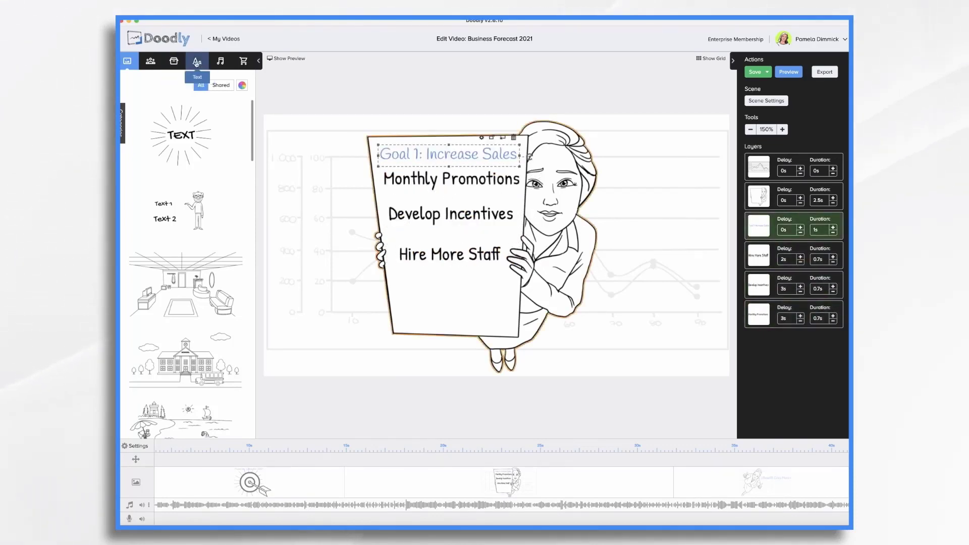
left_click(196, 61)
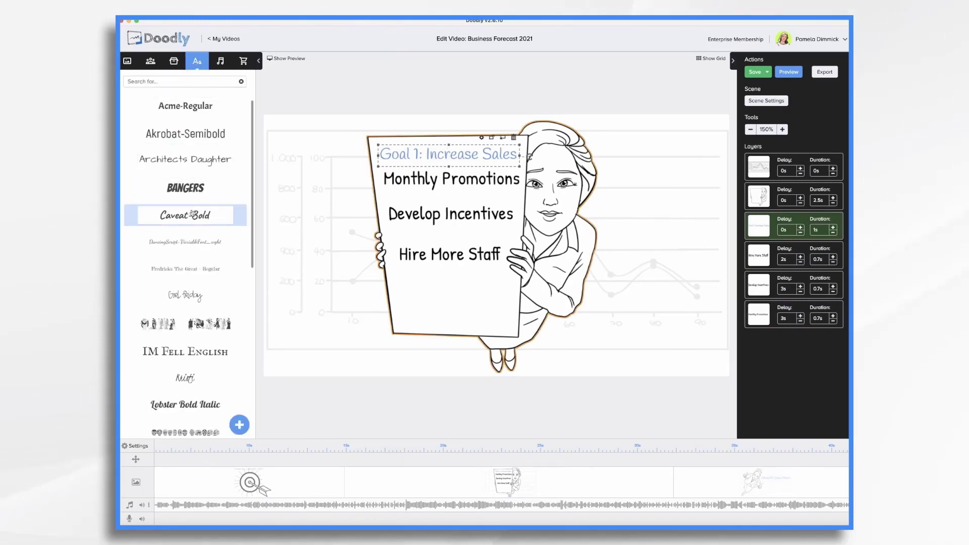
left_click_drag(194, 215, 440, 155)
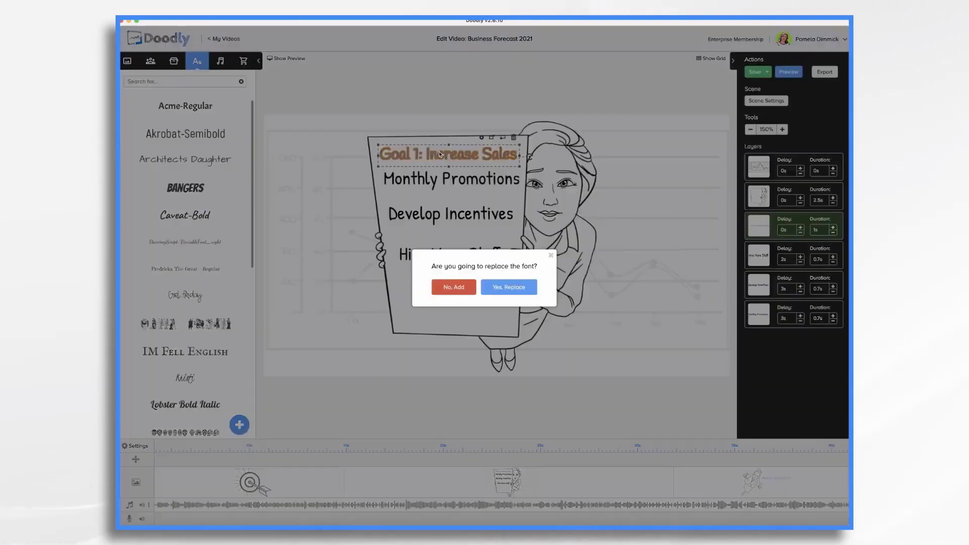
left_click(524, 293)
left_click_drag(463, 156, 463, 151)
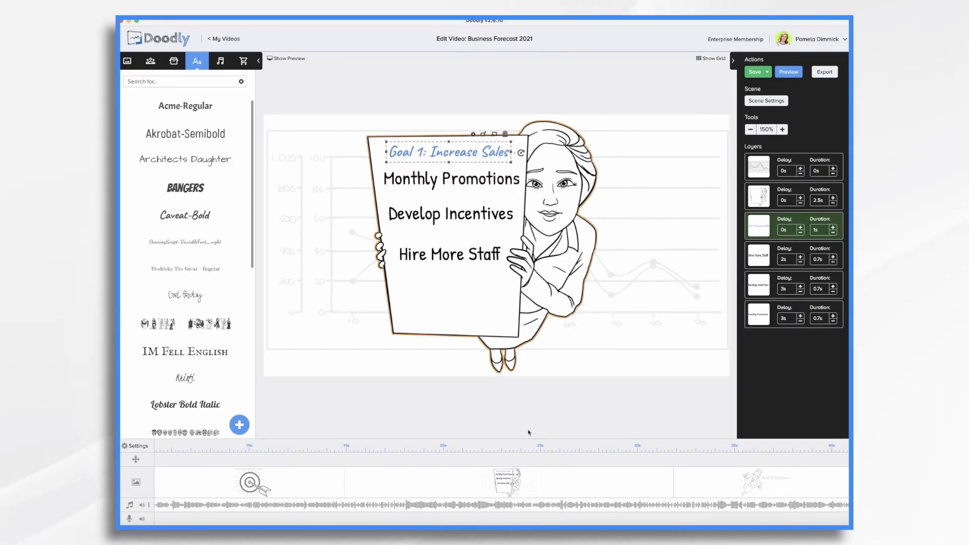
Step: Open the Scene Settings for the opening 2021 scene
scroll(212, 489, "up", 2)
left_click(216, 486)
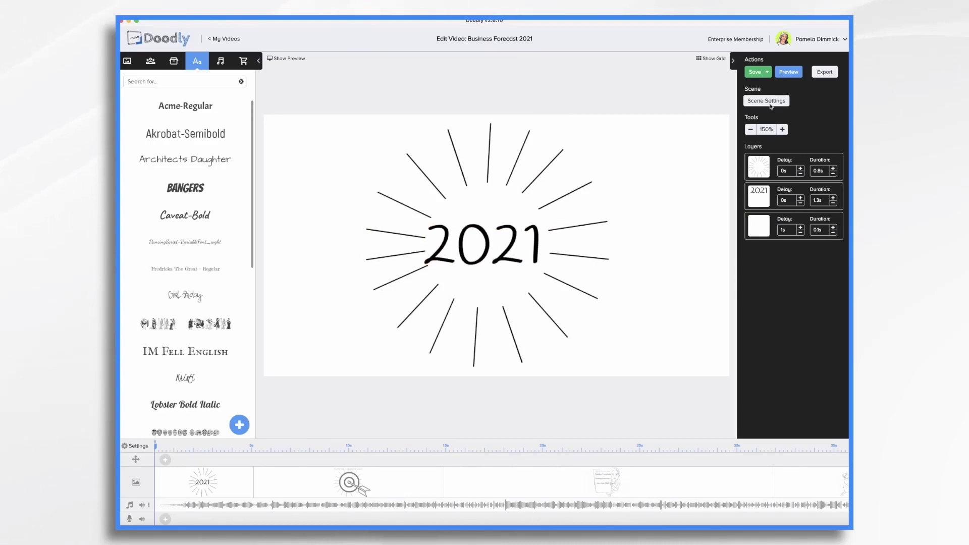
left_click(769, 103)
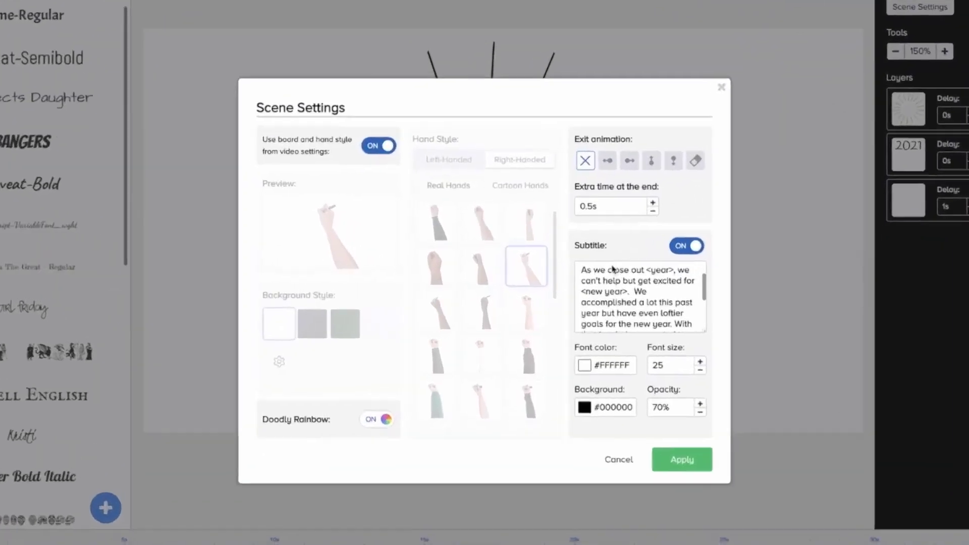
scroll(661, 306, "down", 3)
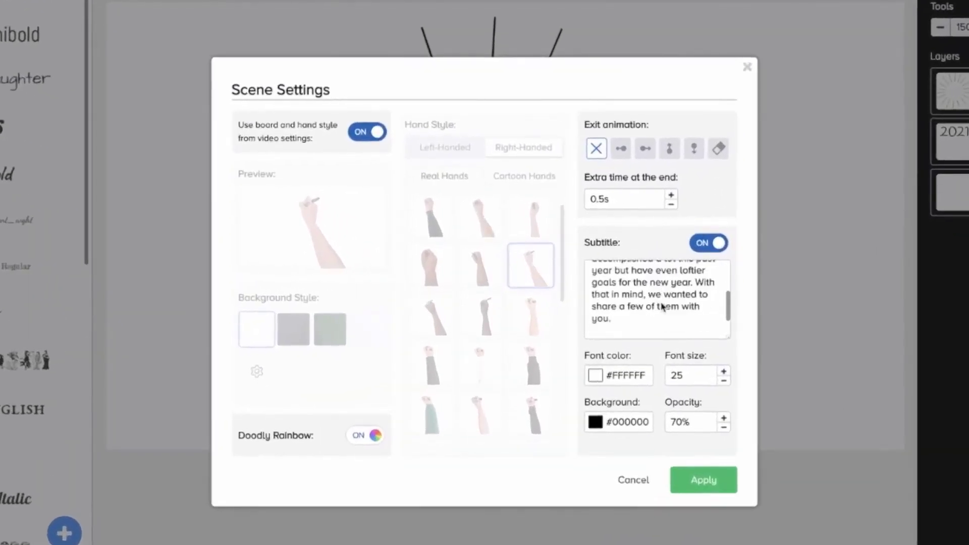
scroll(662, 307, "up", 3)
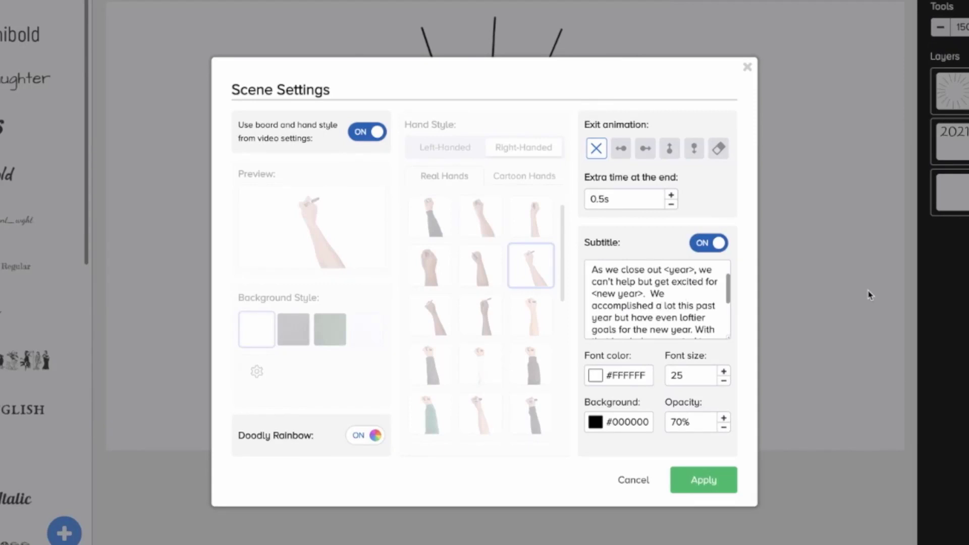
Step: Replace the subtitle's year placeholders with years, putting 2021 in place of <new year>
double_click(688, 269)
key("BackSpace")
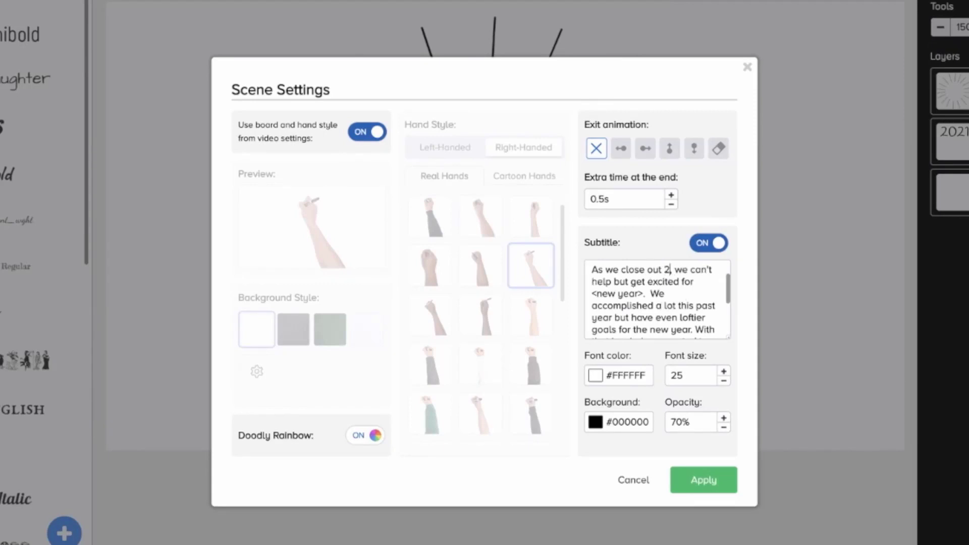
type("2022")
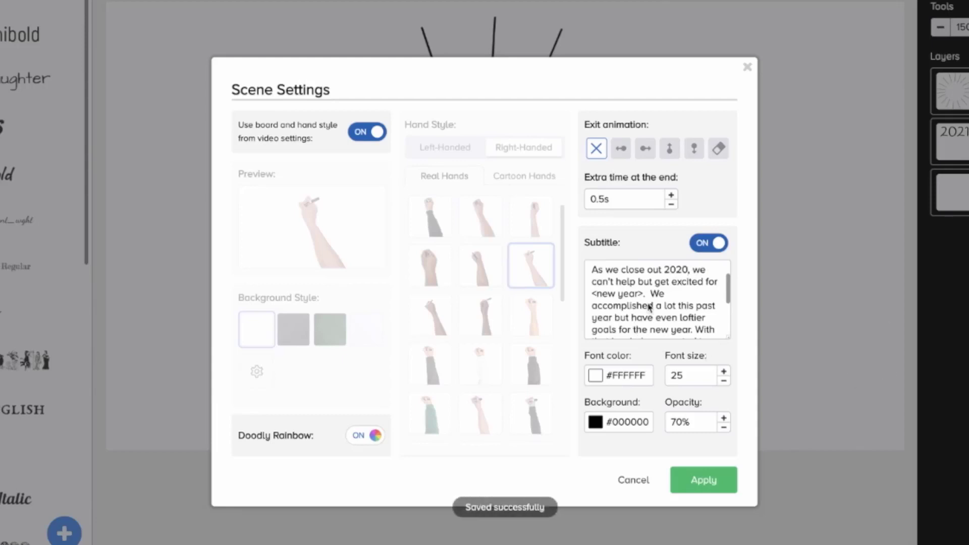
key("BackSpace")
key("BackSpace")
key("BackSpace")
key("BackSpace")
key("BackSpace")
key("BackSpace")
key("BackSpace")
key("BackSpace")
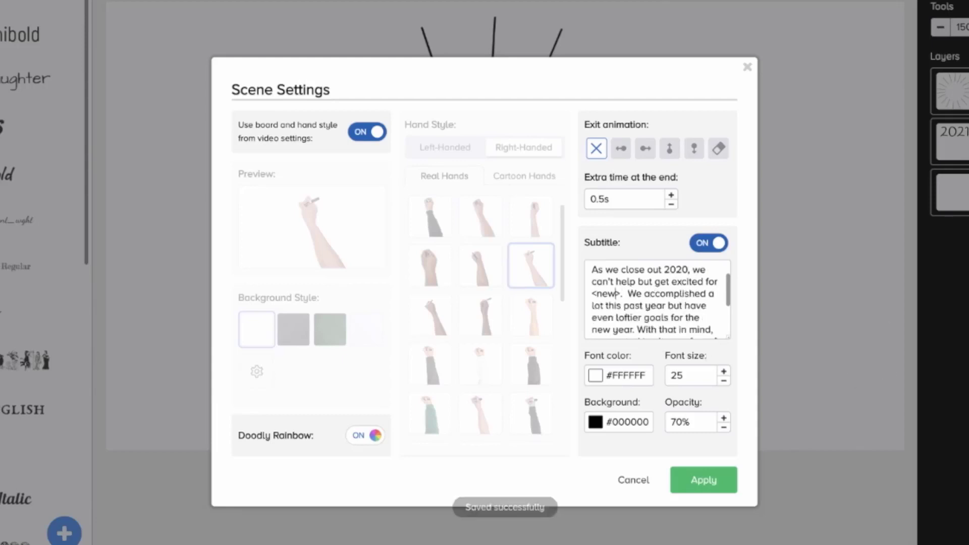
key("Delete")
key("Delete")
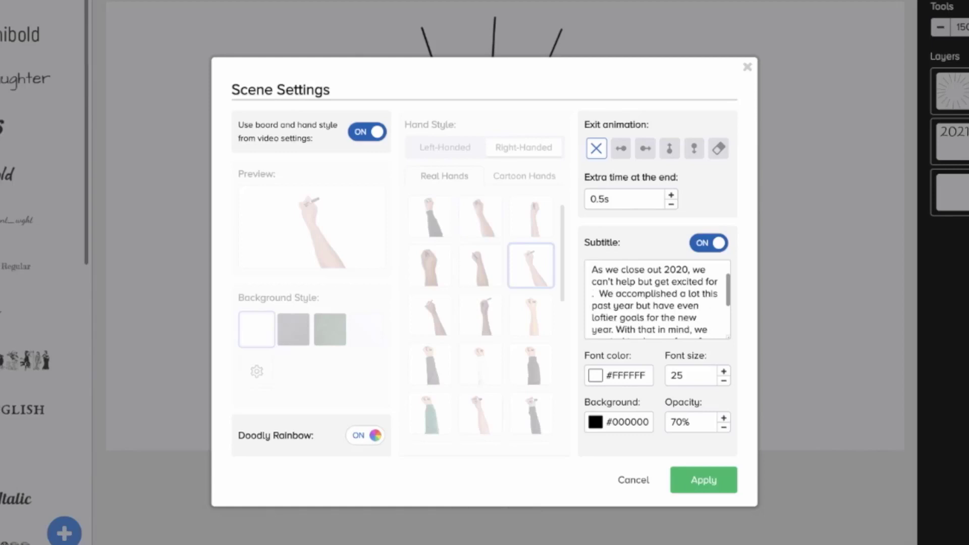
type("2021")
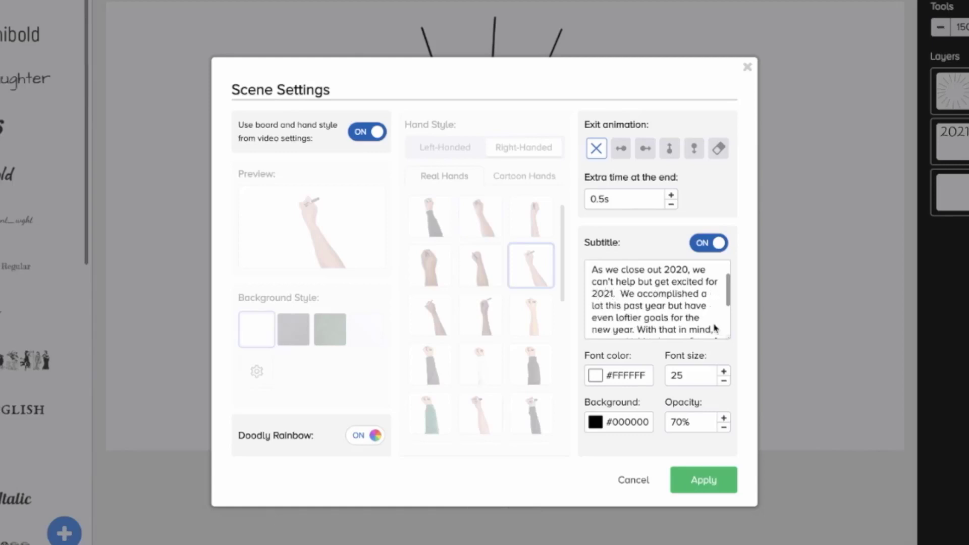
scroll(681, 317, "down", 3)
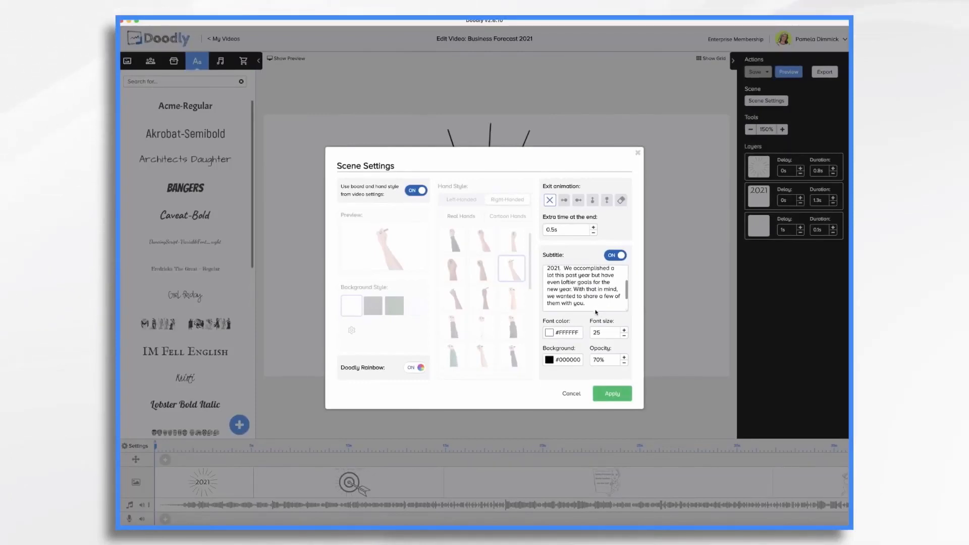
Step: Apply the subtitle changes, then set the 'Acme Inc. Goals for 2021' title to Acme-Regular
left_click(615, 396)
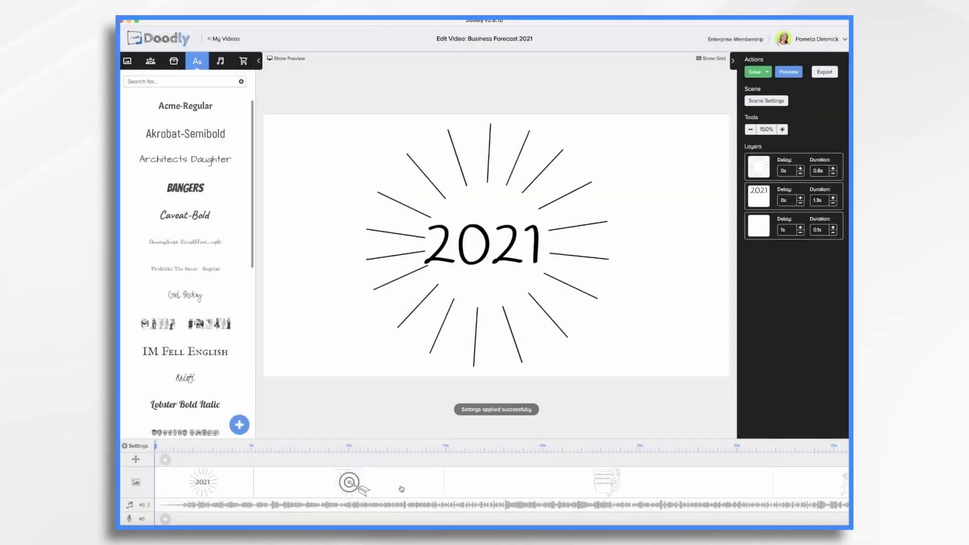
left_click(401, 488)
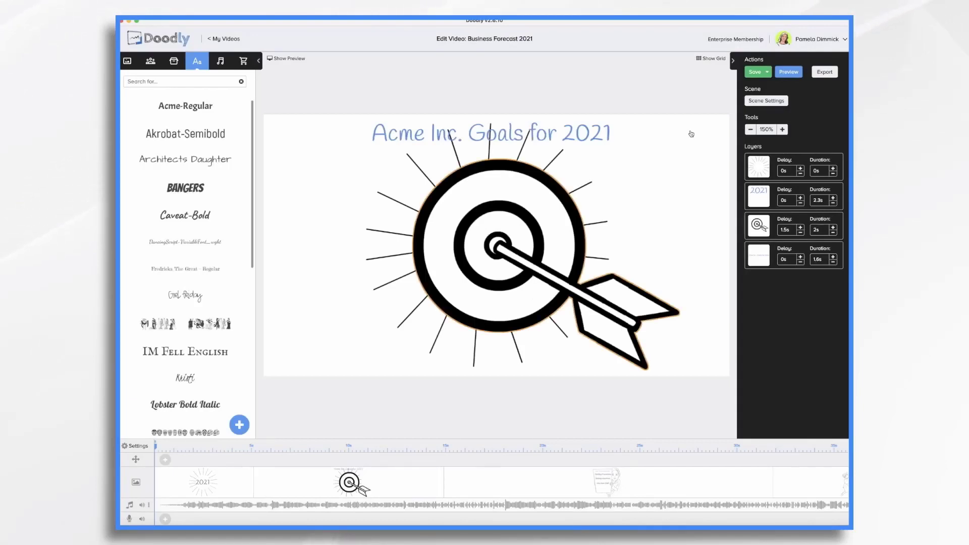
left_click(601, 130)
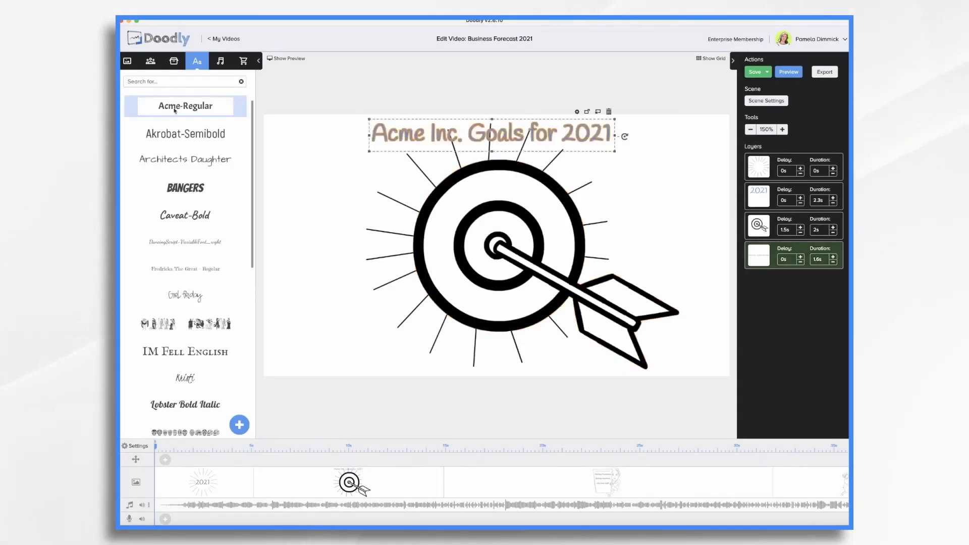
left_click_drag(186, 105, 457, 145)
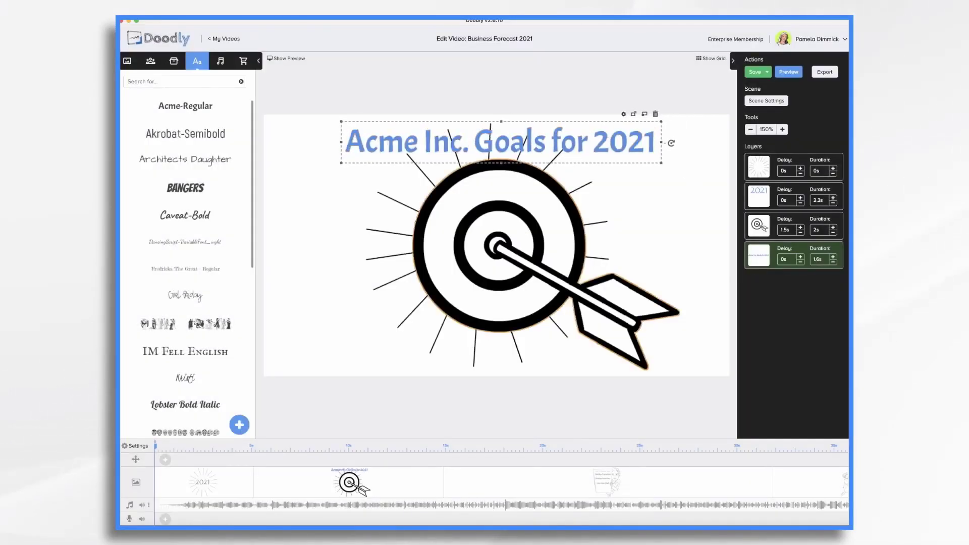
Step: Look over the target scene's settings, then close them without changes
left_click(771, 105)
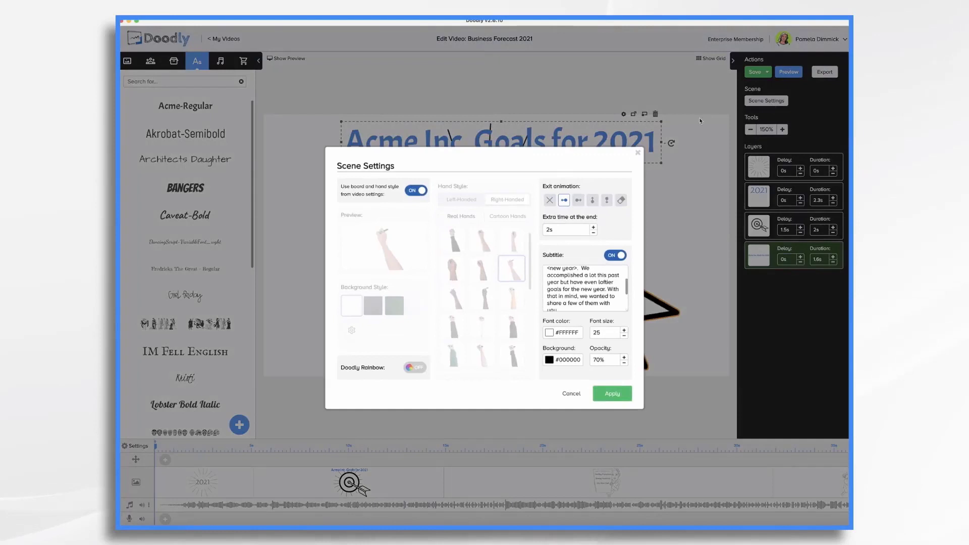
scroll(605, 274, "down", 2)
scroll(604, 274, "up", 2)
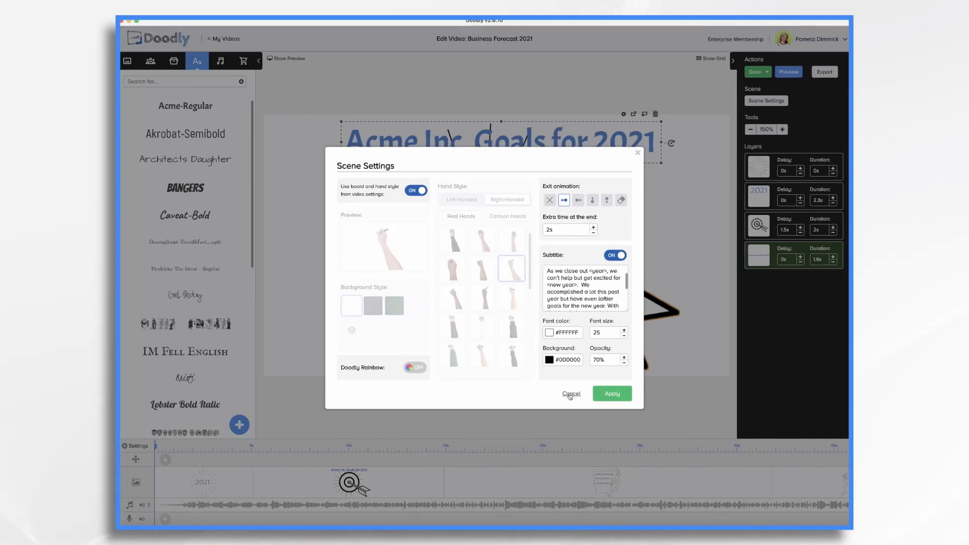
left_click(571, 394)
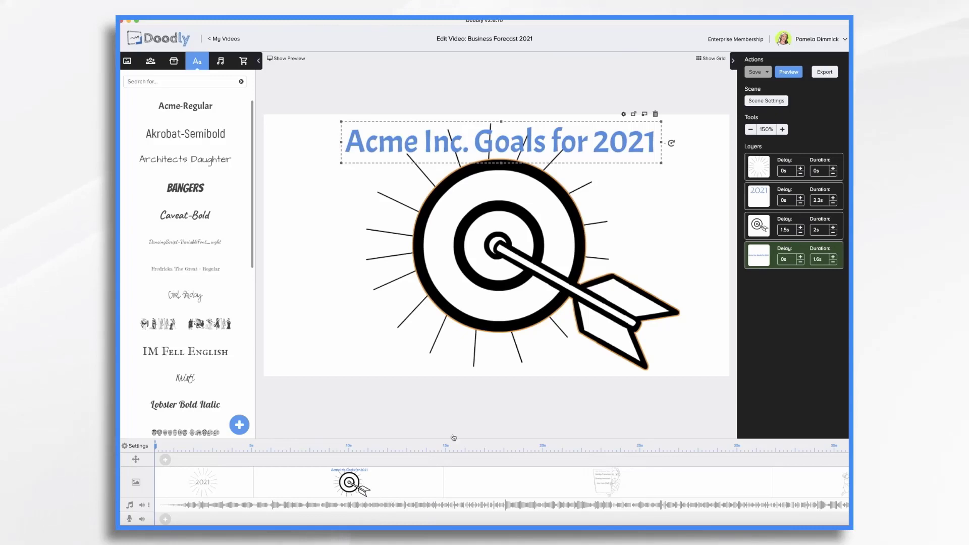
Step: Replace the subtitle's <year> with 2020 and <new year> with 2021, and apply
left_click(766, 101)
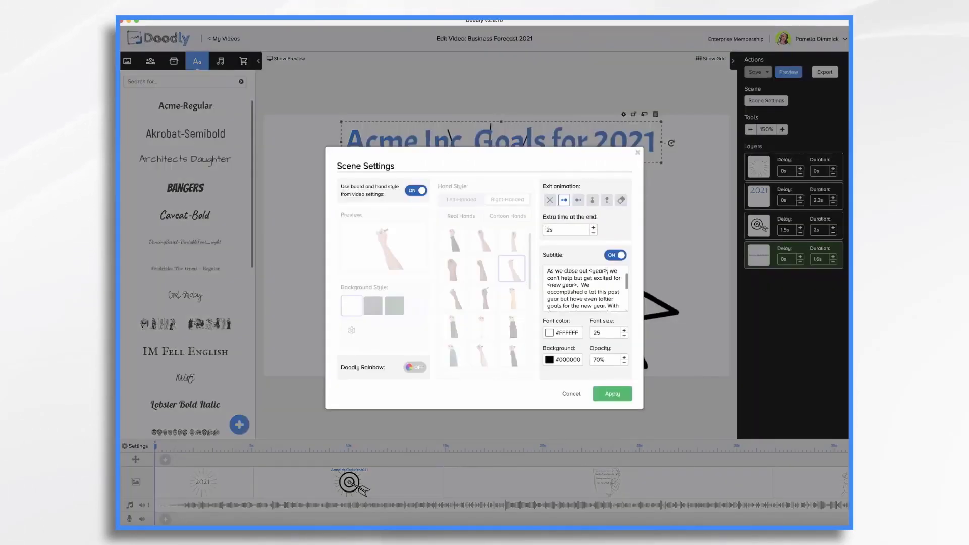
key("BackSpace")
key("BackSpace")
key("BackSpace")
key("BackSpace")
type("21")
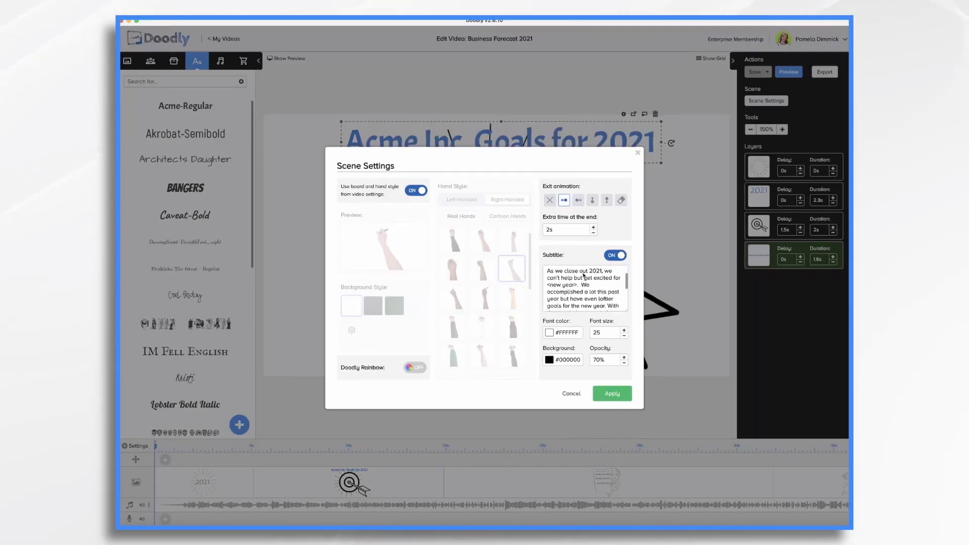
type(">")
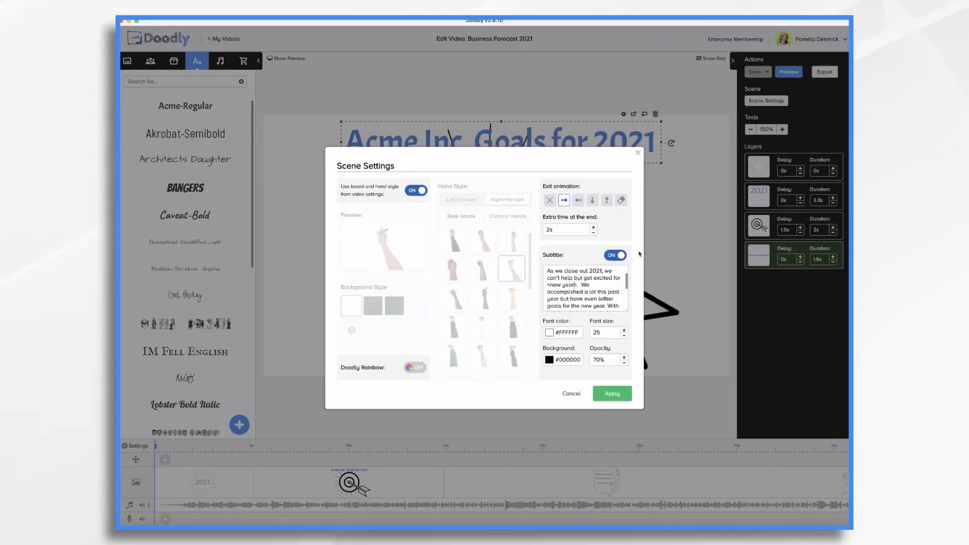
left_click(602, 271)
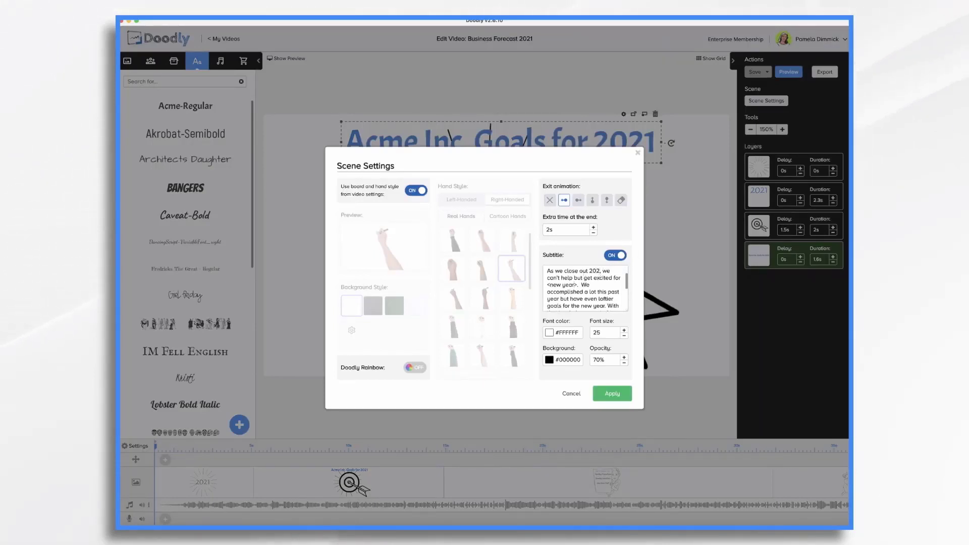
key("BackSpace")
type("0")
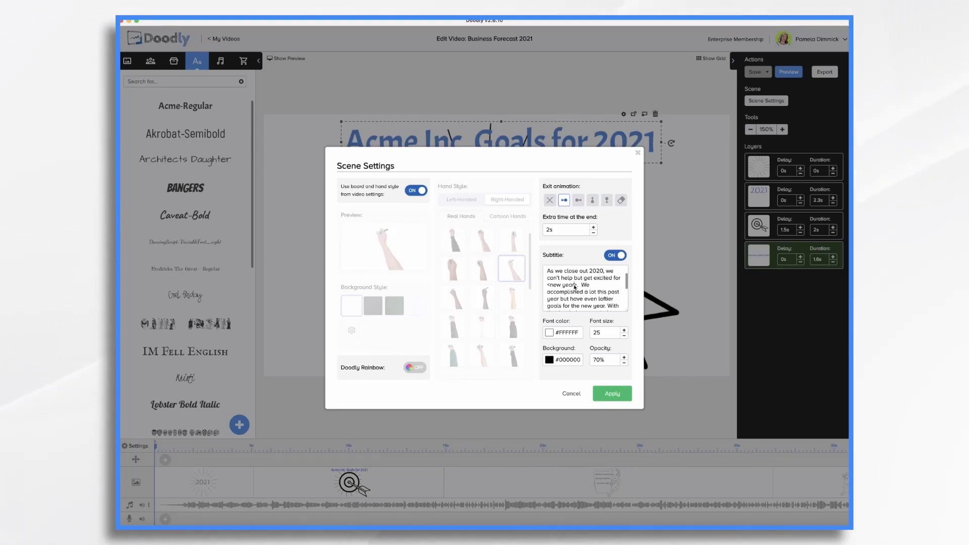
key("BackSpace")
key("BackSpace")
key("BackSpace")
key("BackSpace")
key("BackSpace")
key("BackSpace")
key("BackSpace")
key("BackSpace")
key("BackSpace")
key("BackSpace")
key("BackSpace")
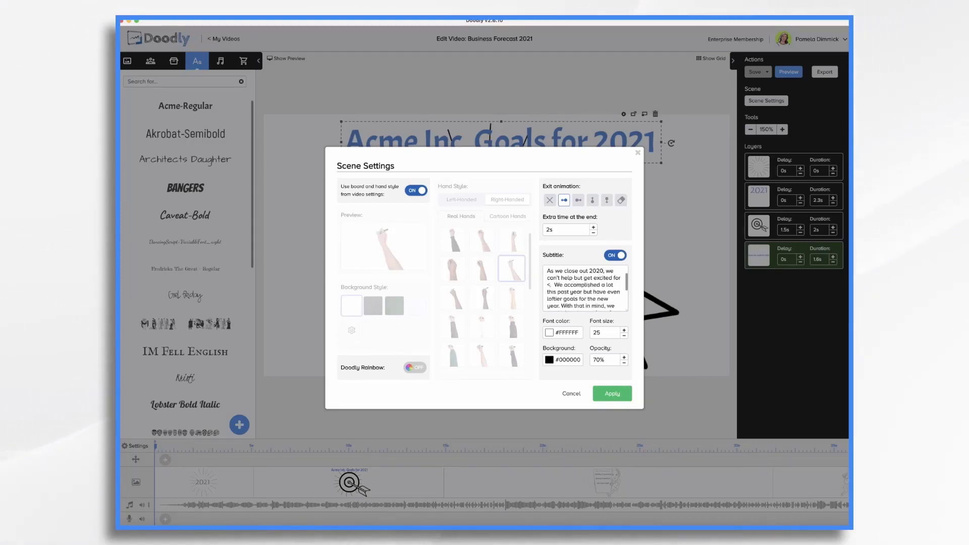
type("2021")
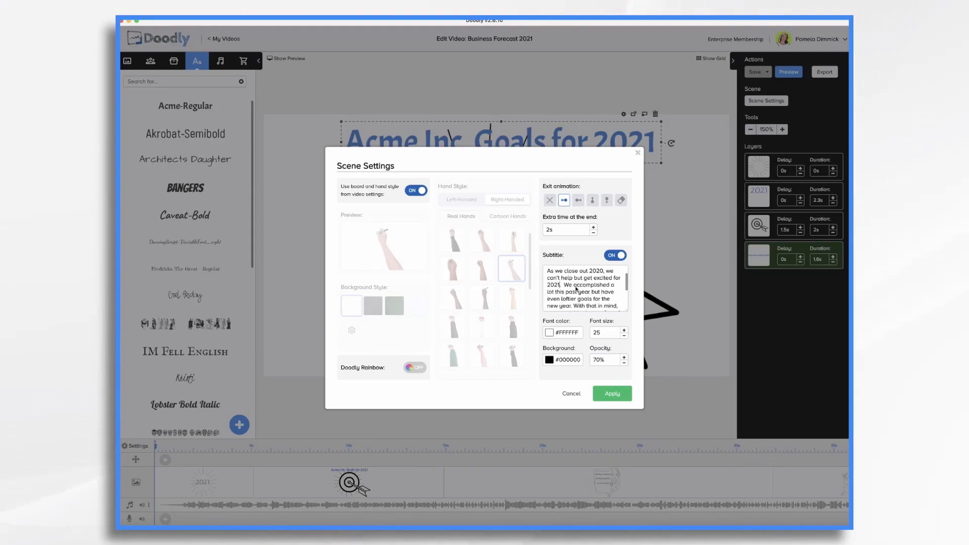
scroll(578, 302, "down", 2)
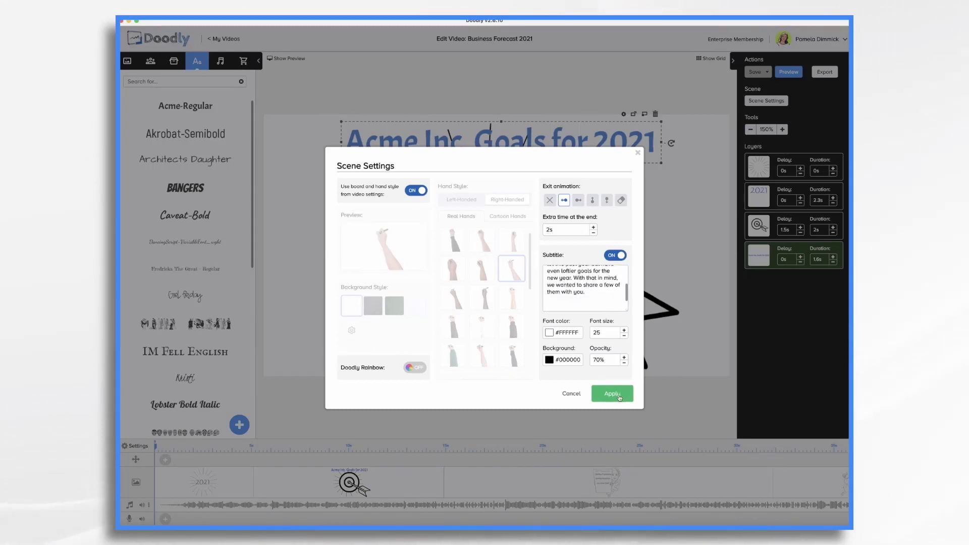
left_click(612, 393)
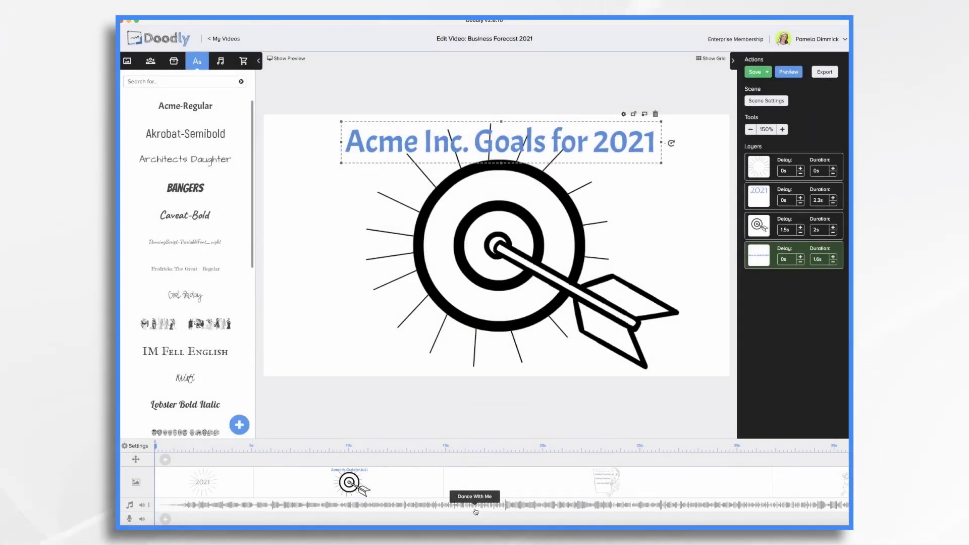
Step: Complete the woman-with-sign subtitle: increase sales, holding monthly promotions, developing an incentive program
left_click(549, 483)
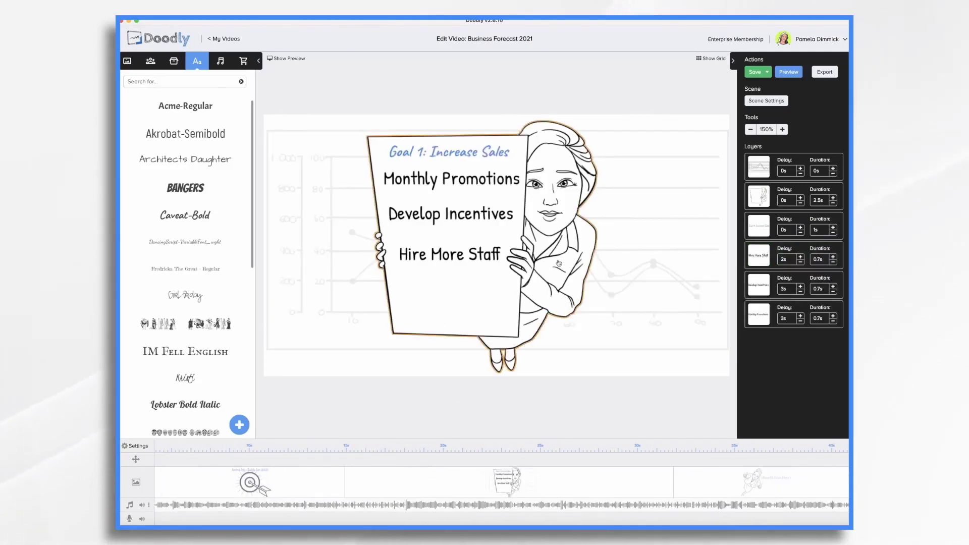
left_click(767, 101)
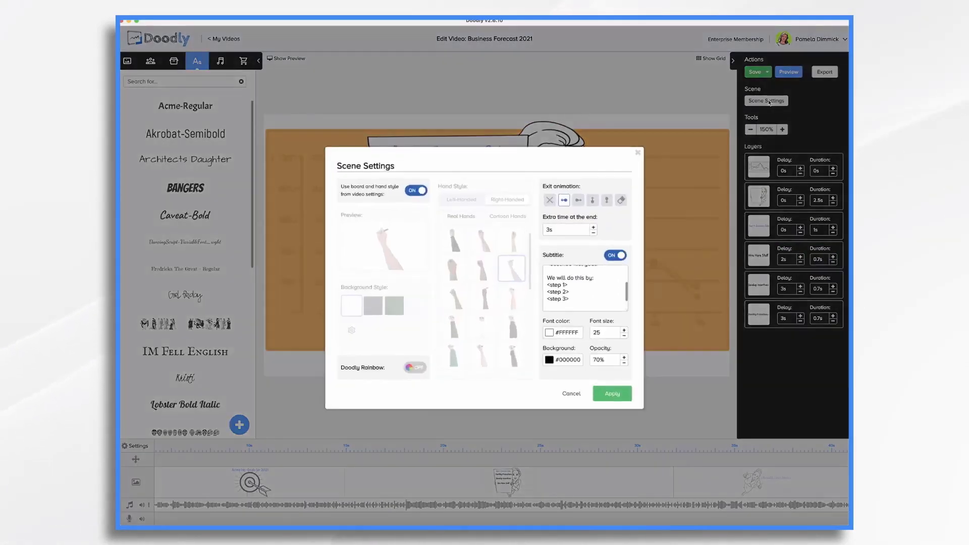
scroll(580, 292, "up", 2)
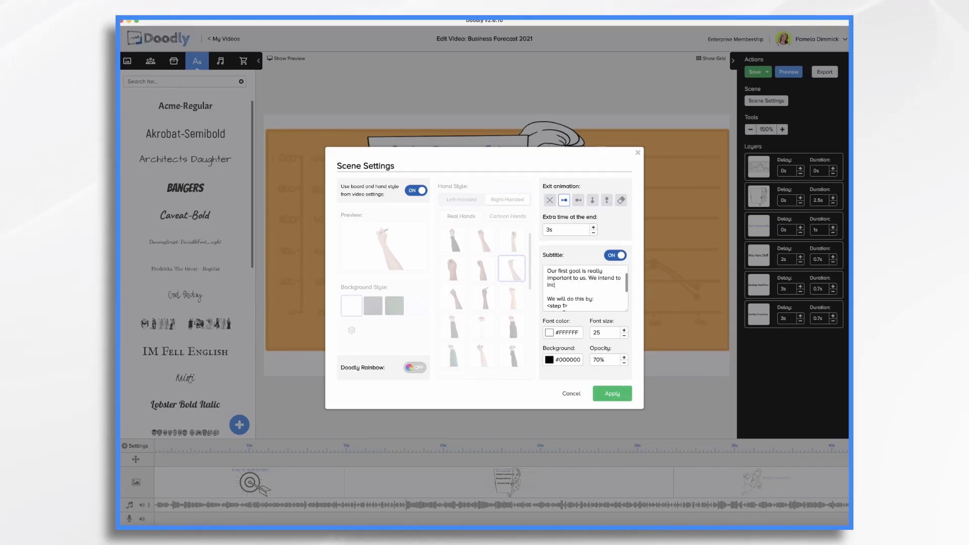
type("se sales.")
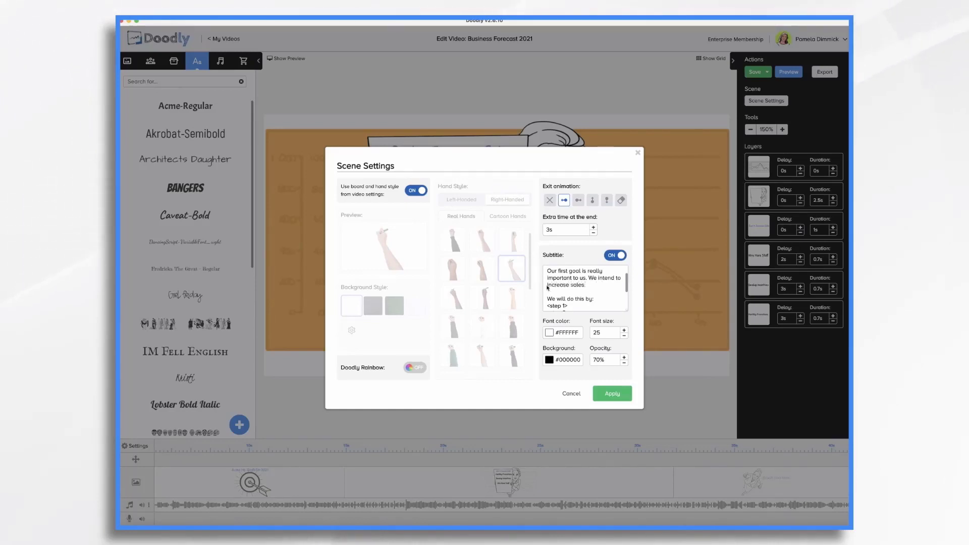
scroll(569, 287, "down", 2)
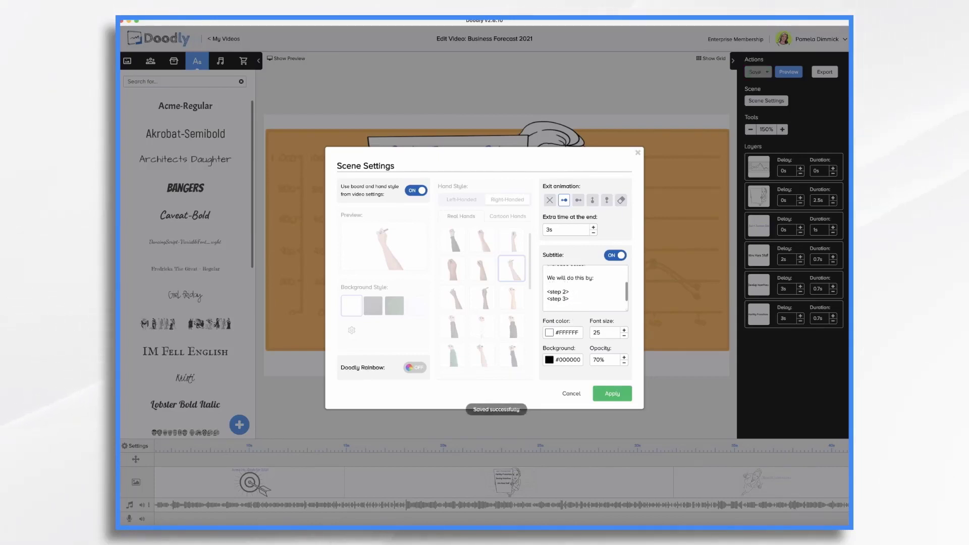
type(", holding monthly p")
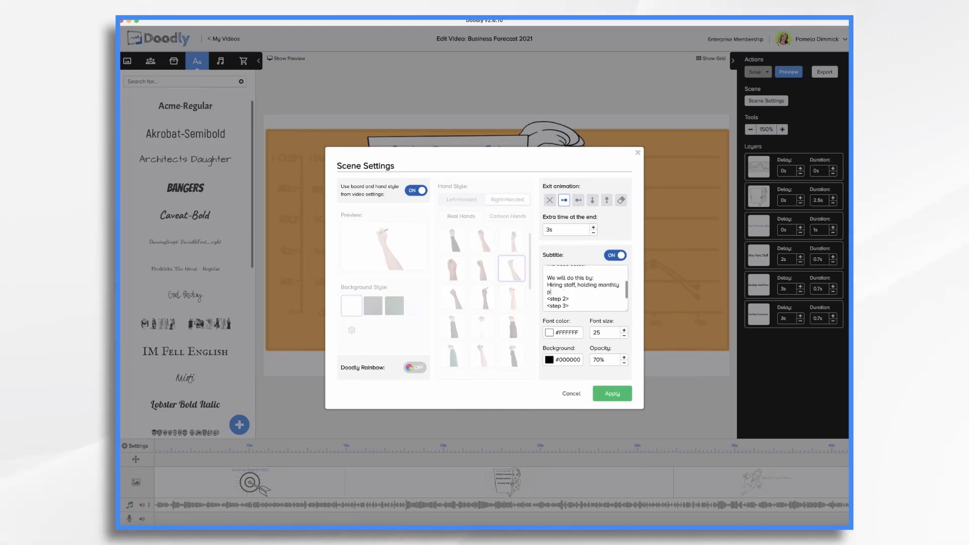
type("romotions, and developing an incentive program.")
left_click(619, 393)
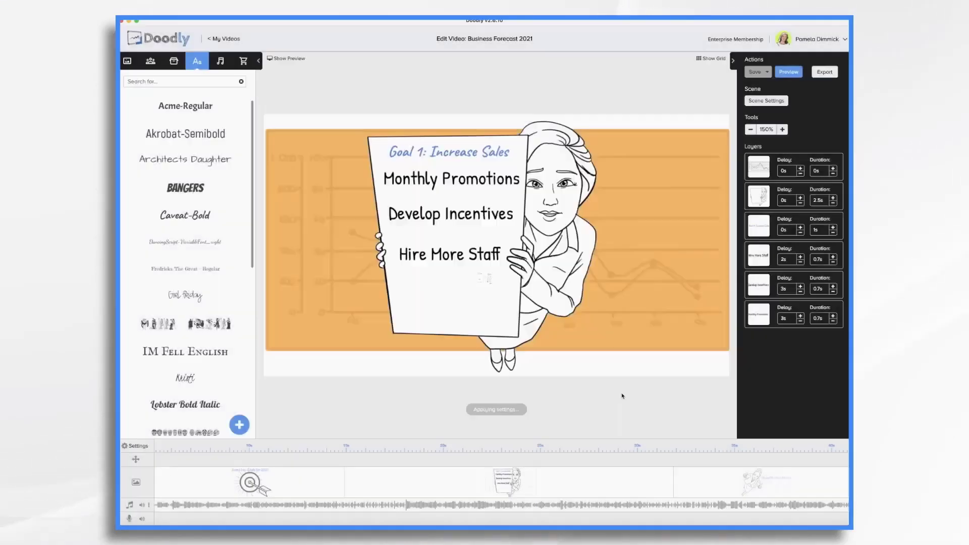
Step: Replace <Benefit Goes Here> with 'More sustainable business' and bring up that scene's settings
left_click(710, 483)
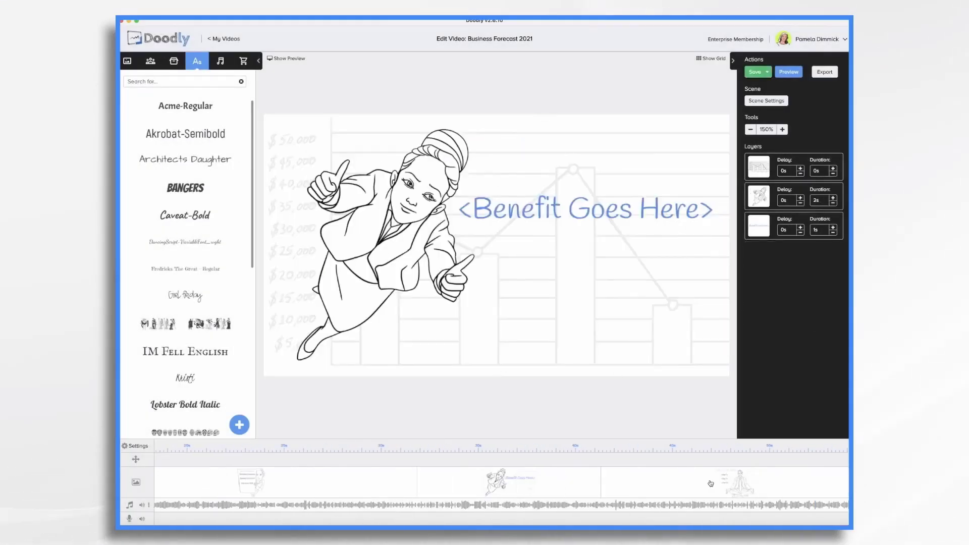
left_click(586, 219)
double_click(633, 208)
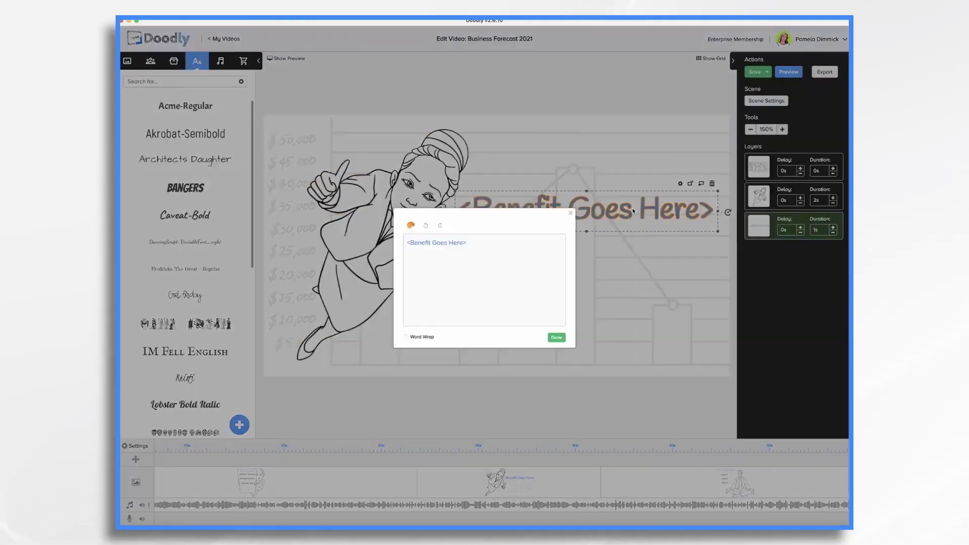
key("super+a")
type("Hea")
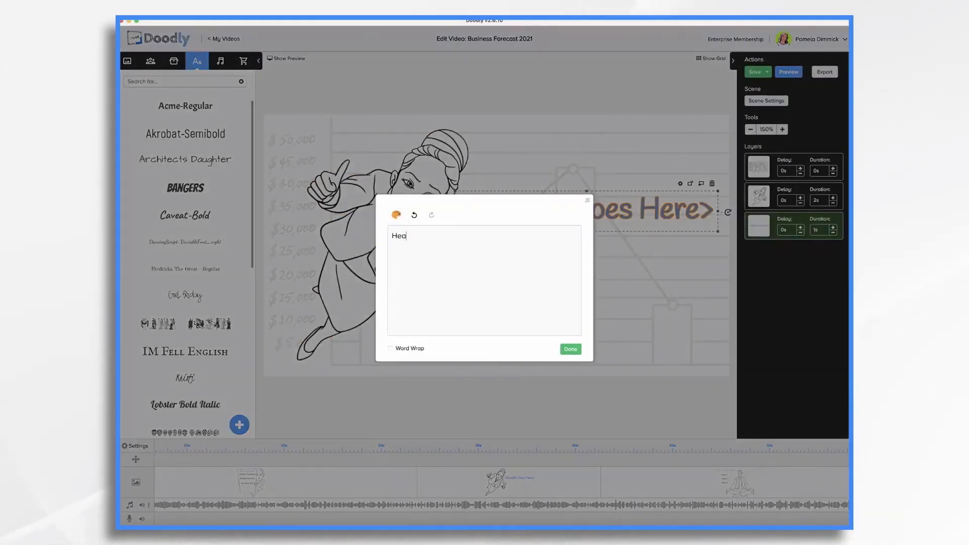
type("re sustainable business")
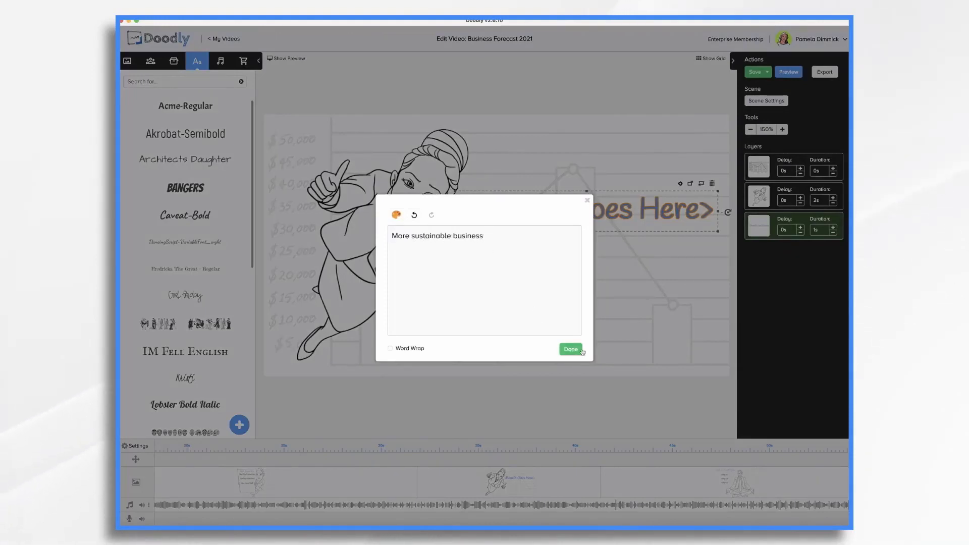
left_click(571, 349)
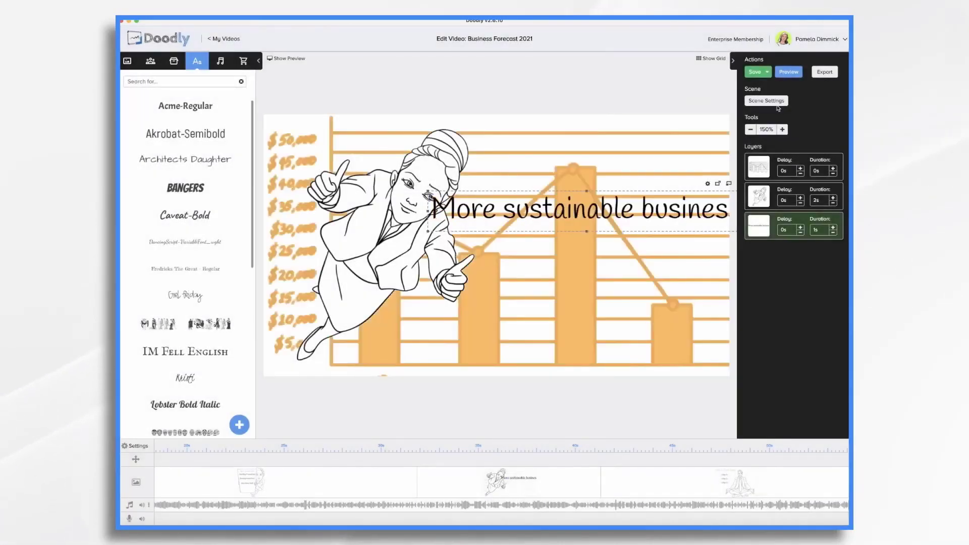
left_click(766, 101)
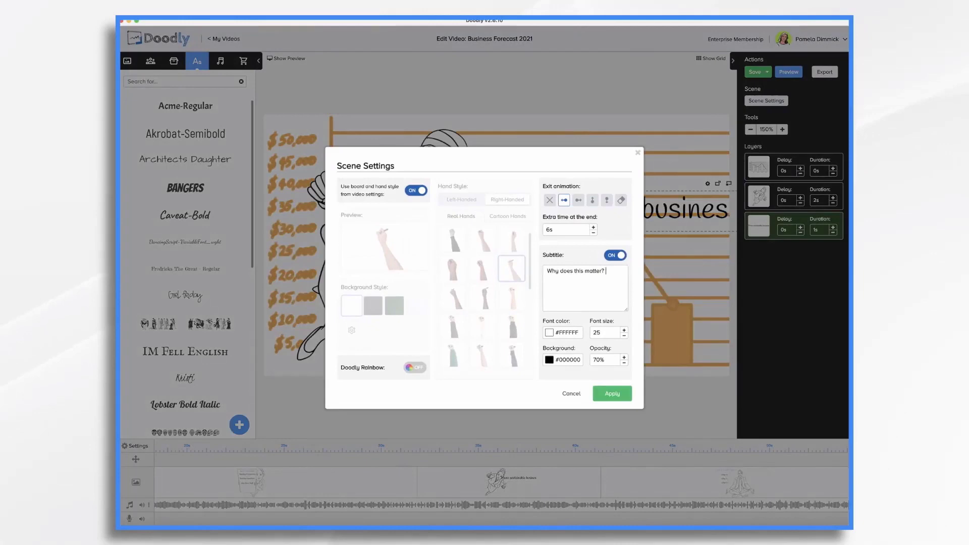
Step: Enter the 'With increased sales…' subtitle, insert 'and retain' after 'attract', and apply
type("With increased sales, we can build a stronger, more sustain")
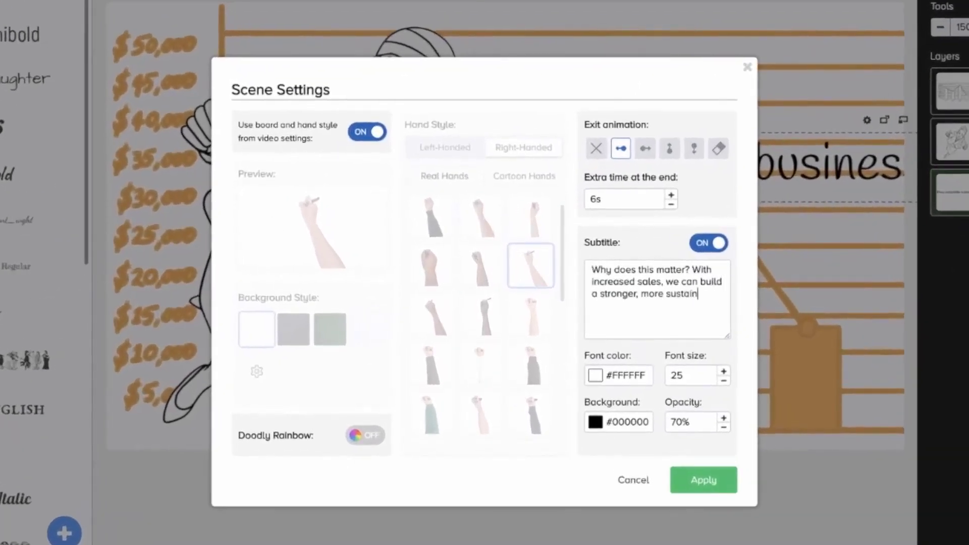
type("able business, increase shareholder value, and offer more competitive wa")
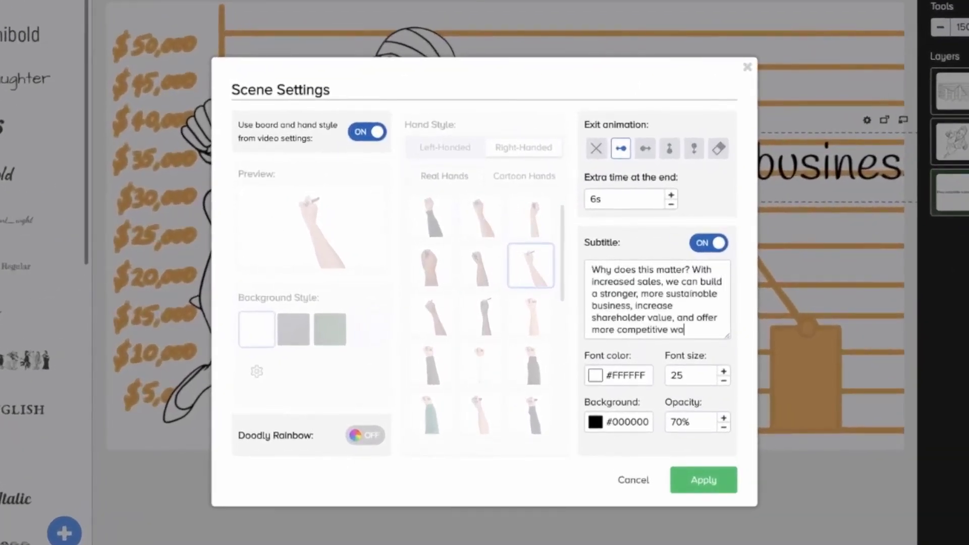
type("ges to attract the best employees.")
left_click(665, 321)
type("and retain")
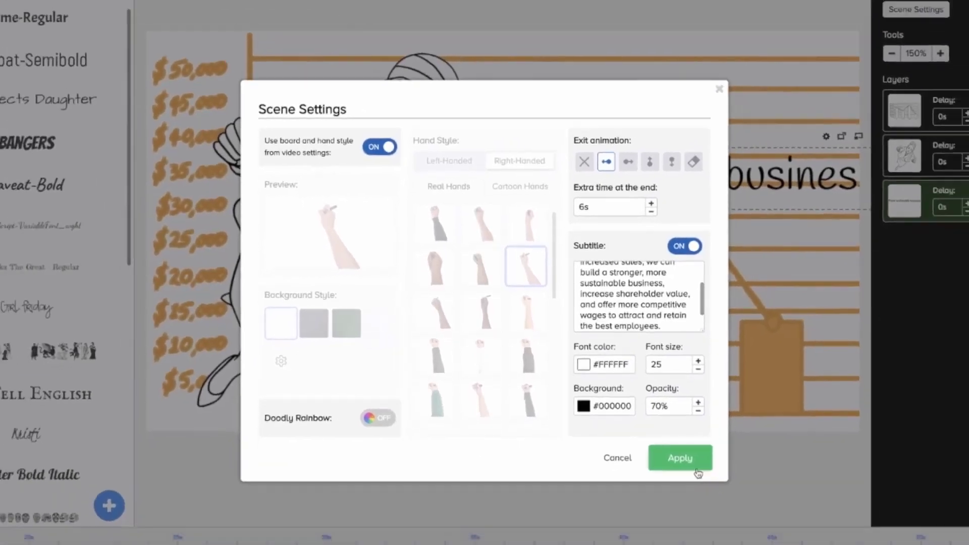
left_click(703, 480)
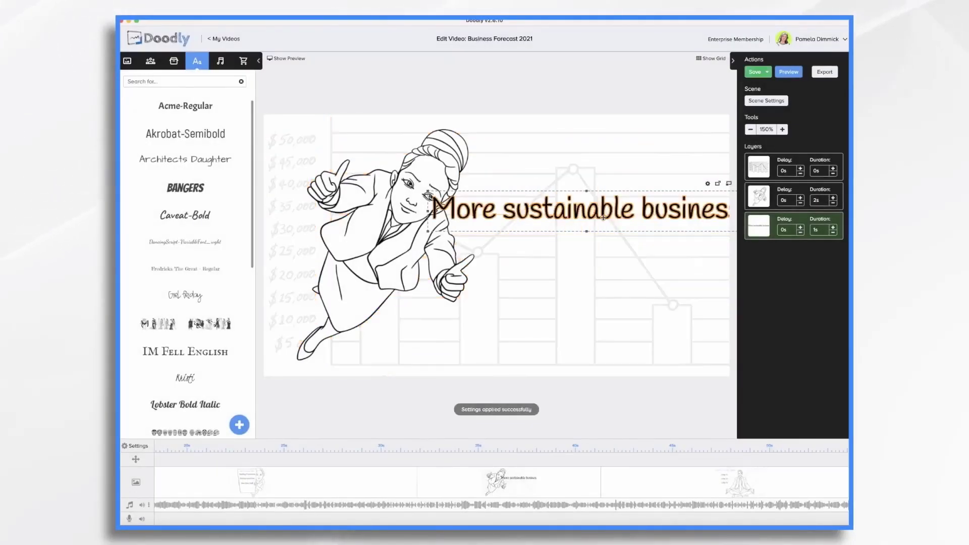
Step: Shift the 'More sustainable business' text right and up so the whole phrase fits
left_click_drag(584, 211, 567, 203)
double_click(567, 203)
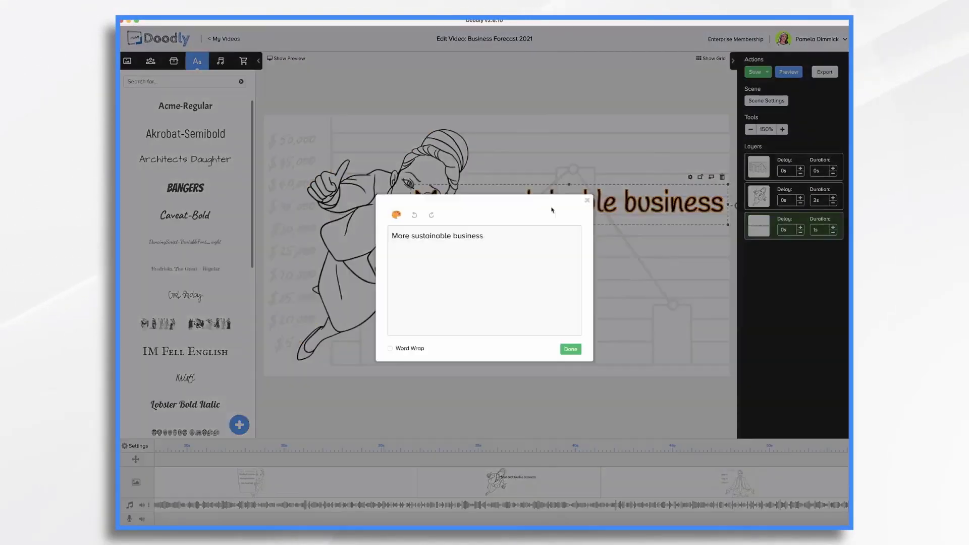
key("Escape")
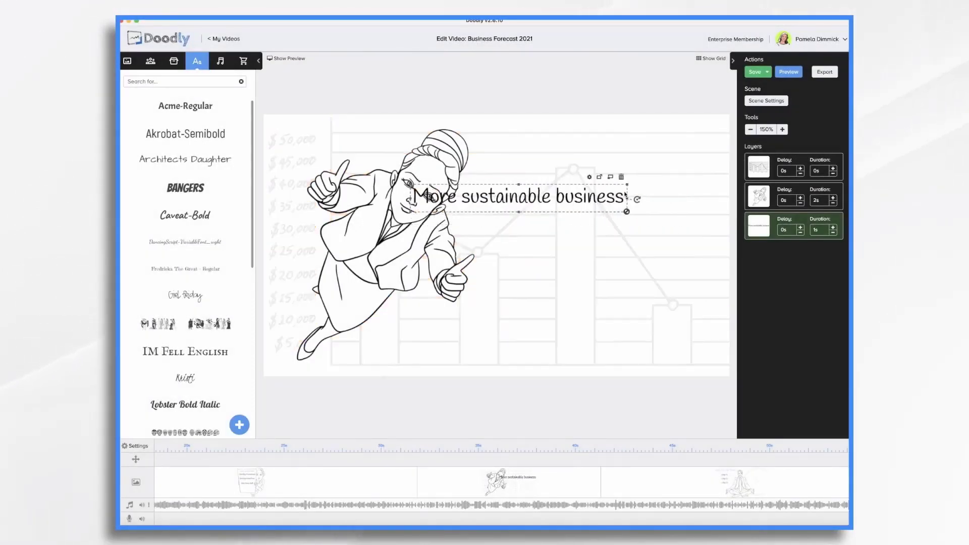
left_click_drag(493, 195, 558, 187)
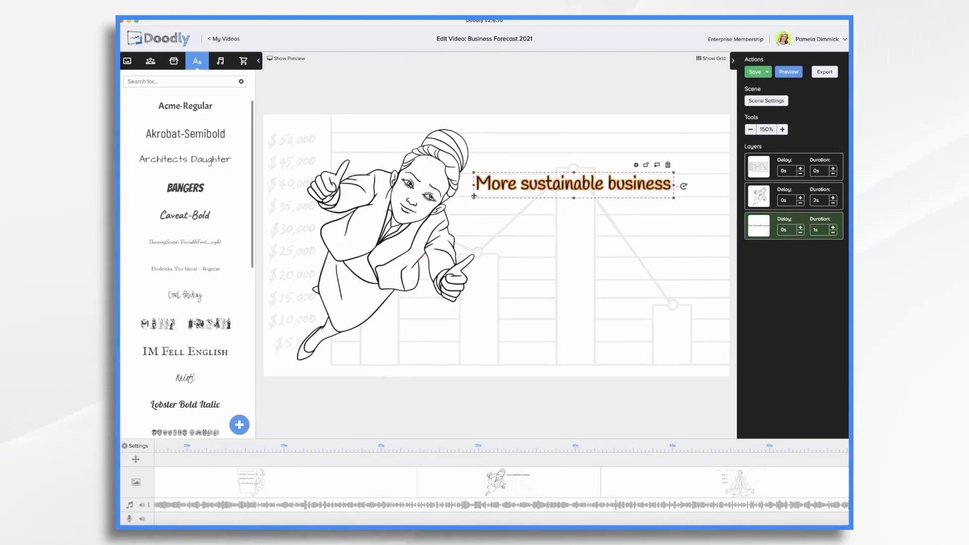
left_click_drag(556, 190, 558, 190)
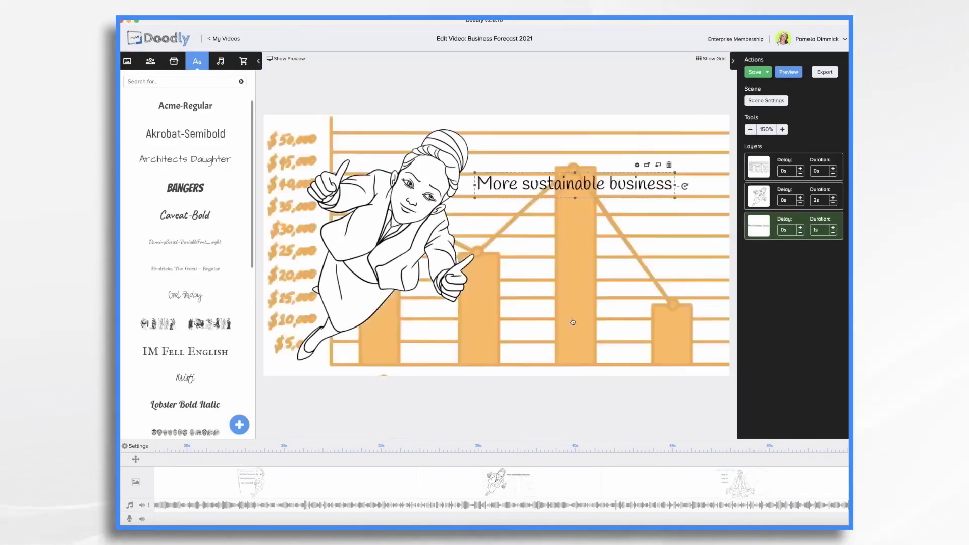
scroll(185, 253, "down", 5)
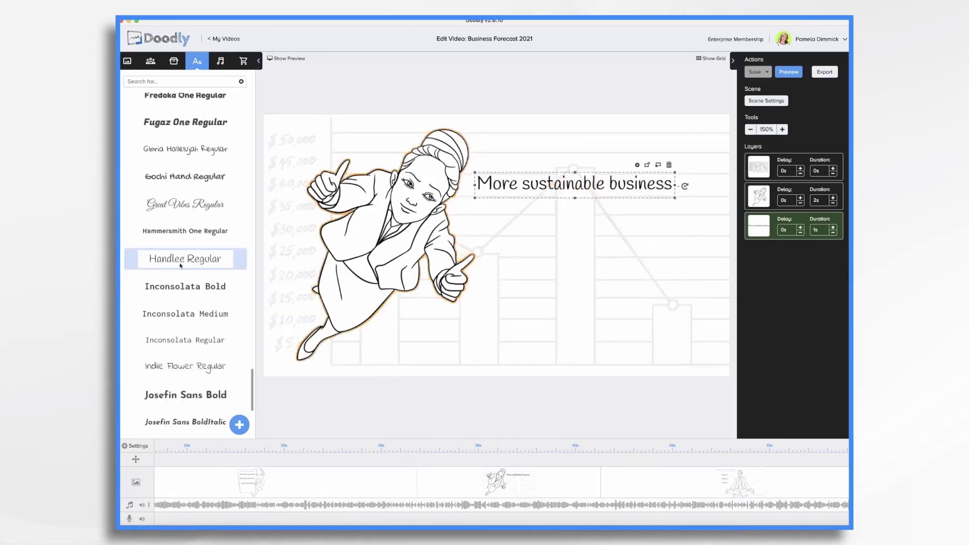
Step: Add 'Attract and retain talent' and 'Increase shareholder value' as Handlee Regular text lines
left_click(185, 258)
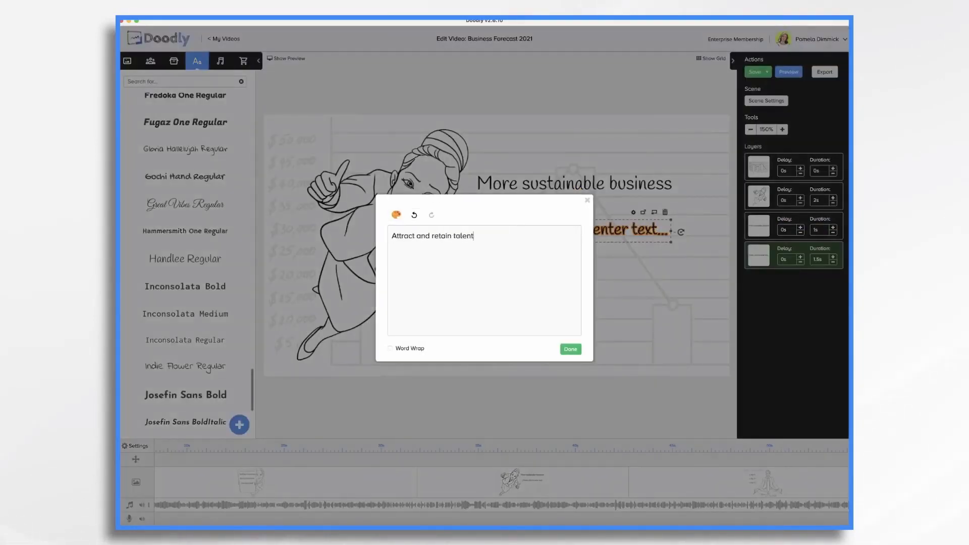
left_click(571, 349)
left_click(185, 259)
type("Inc")
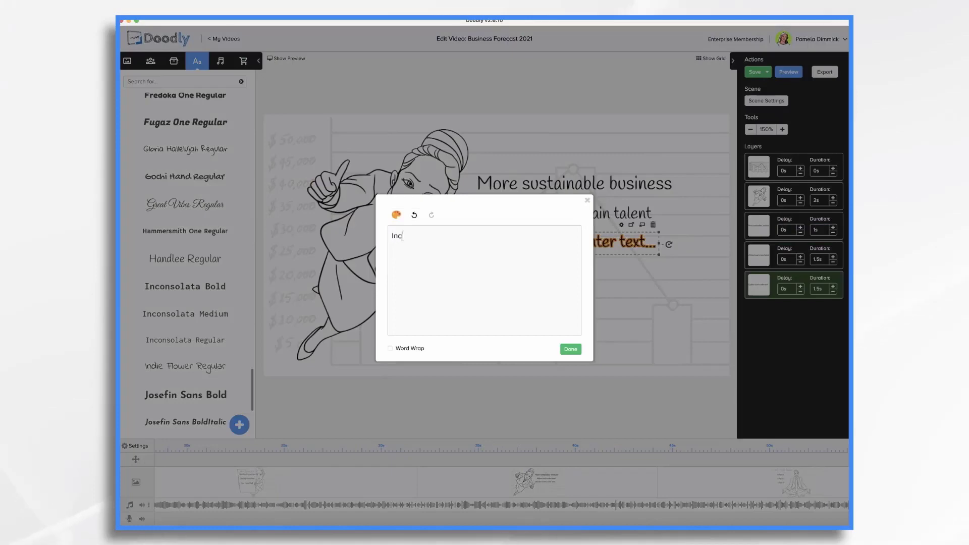
type("rease sharehold value")
left_click(570, 348)
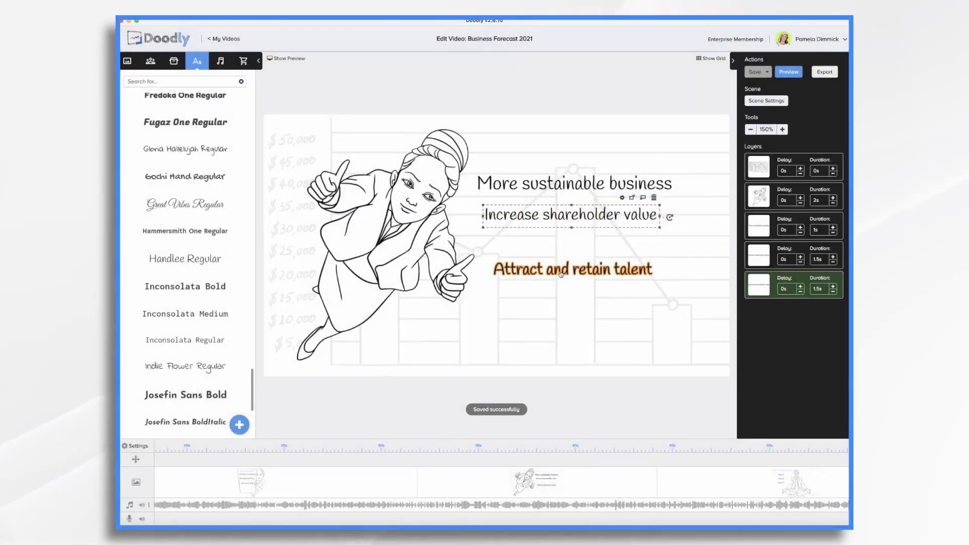
Step: Reorder the layers so 'Attract and retain talent' draws last
left_click(561, 274)
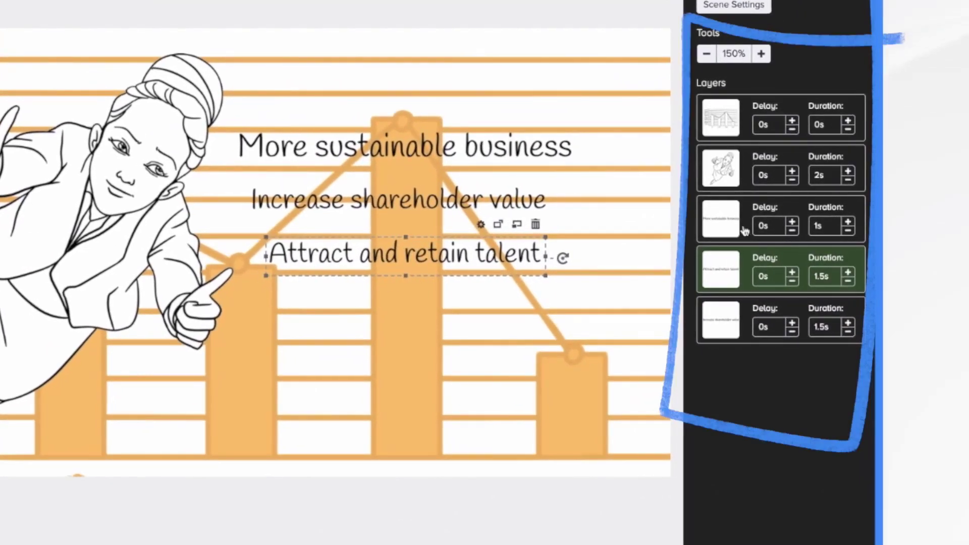
left_click(715, 224)
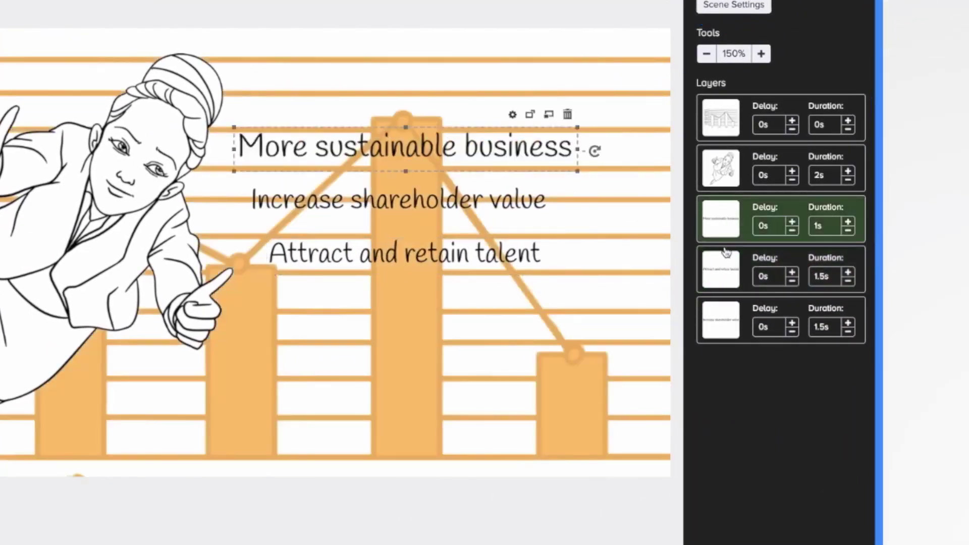
left_click(726, 267)
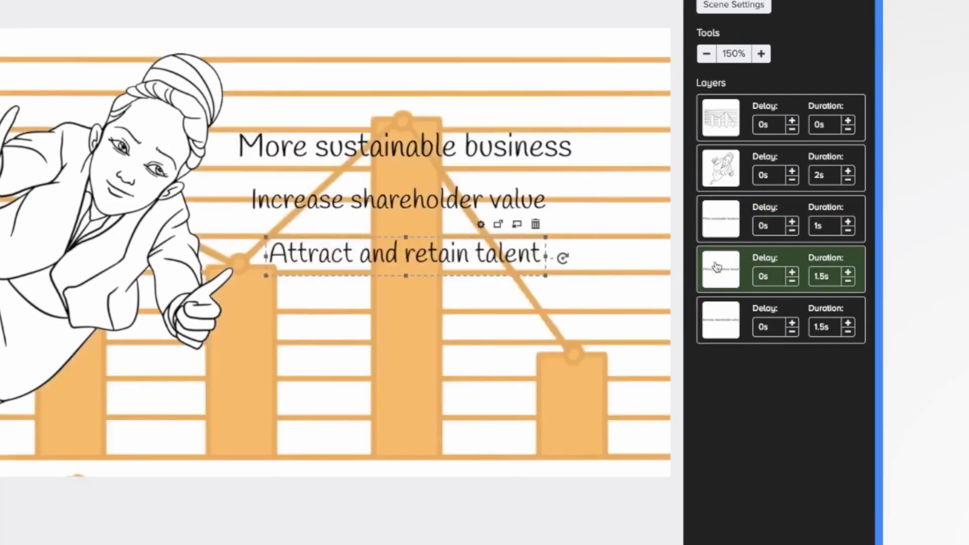
left_click_drag(717, 267, 721, 323)
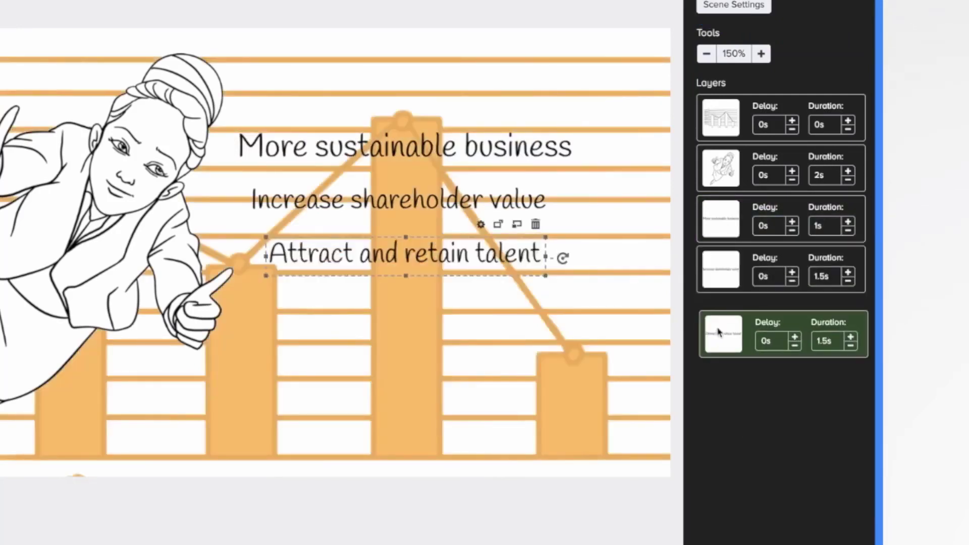
left_click(724, 226)
left_click(721, 269)
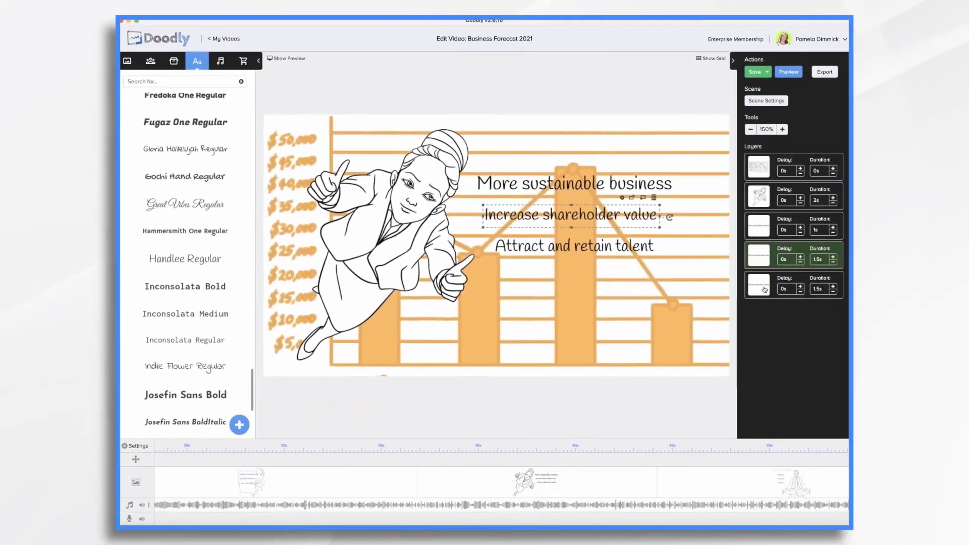
left_click(765, 289)
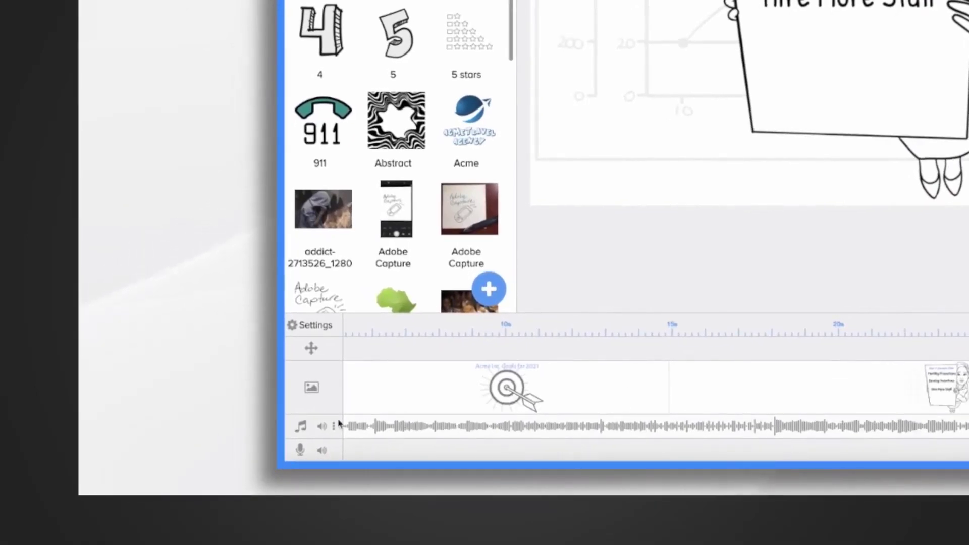
Step: Turn the background music track down to 15% volume
left_click(323, 427)
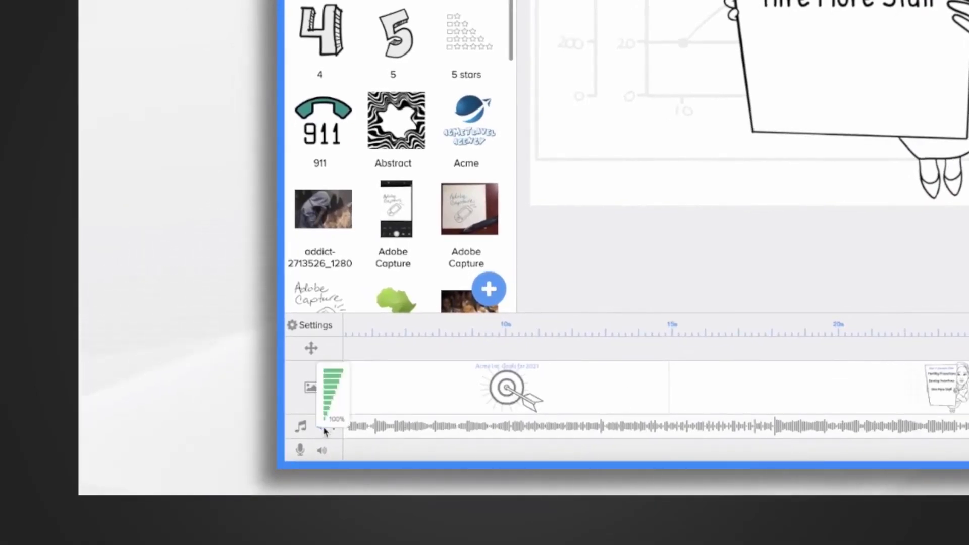
left_click(325, 415)
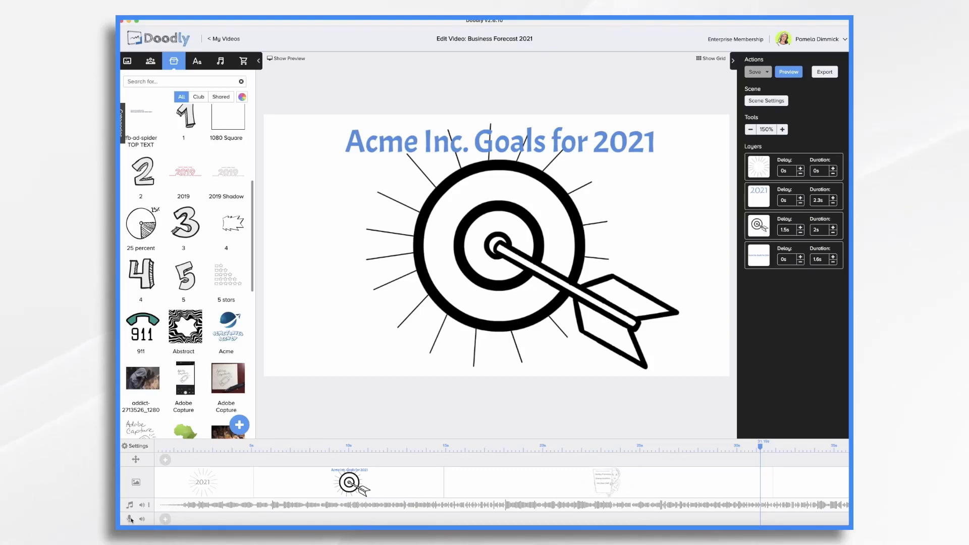
Step: Record a narrated voiceover during the preview, then stop recording
left_click(165, 520)
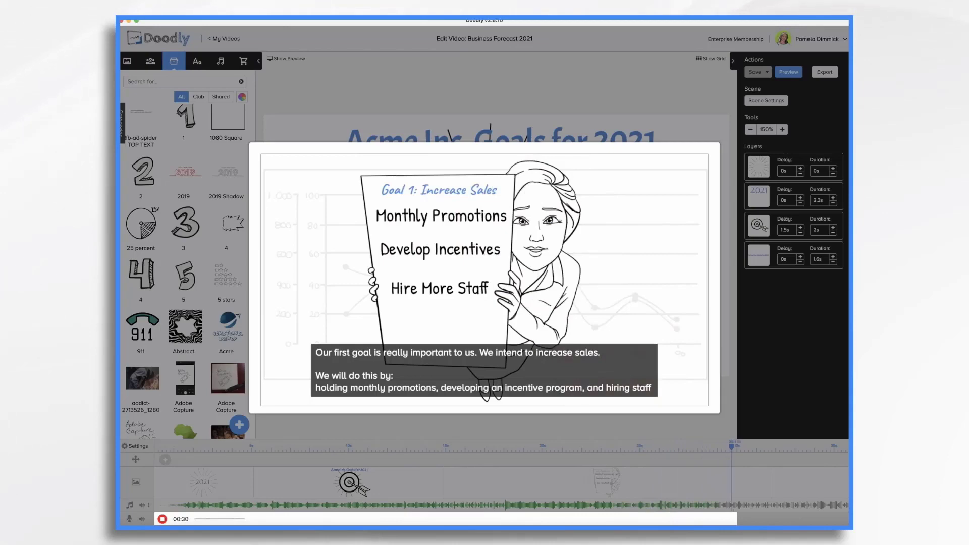
left_click(163, 519)
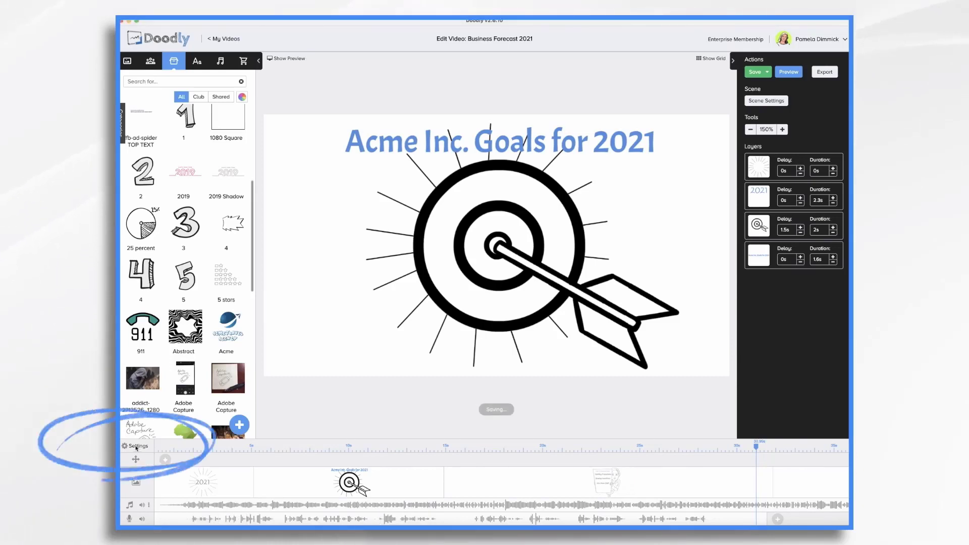
Step: Switch Subtitles off in the Video Settings and apply
left_click(136, 447)
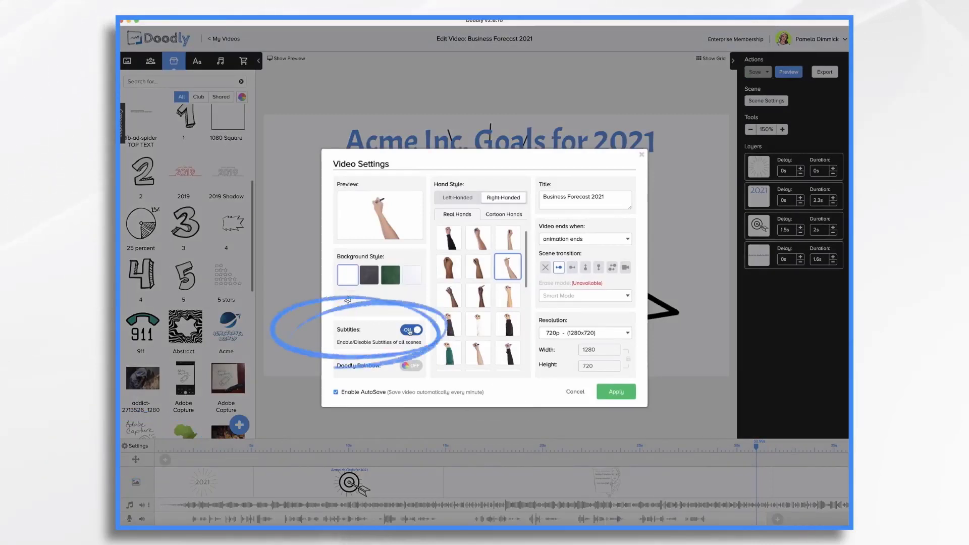
left_click(410, 330)
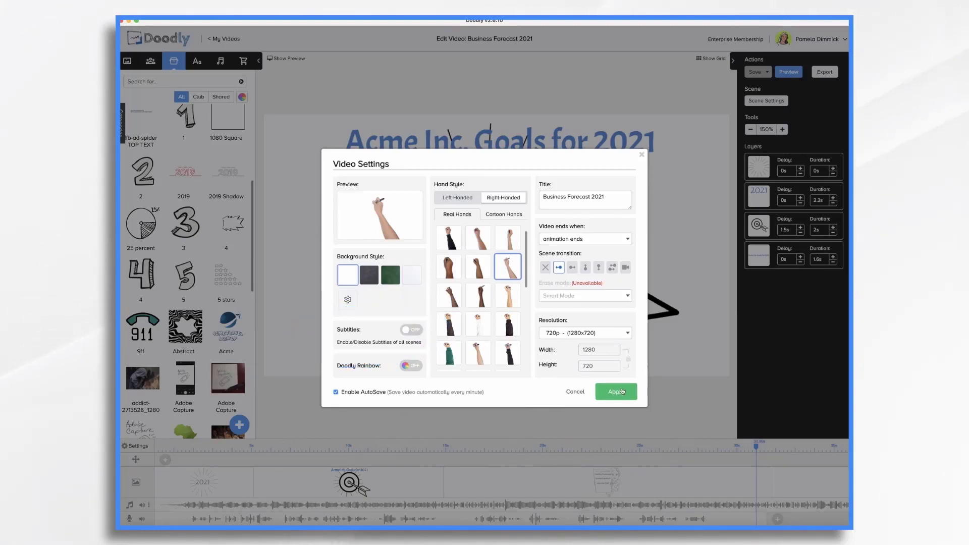
left_click(623, 395)
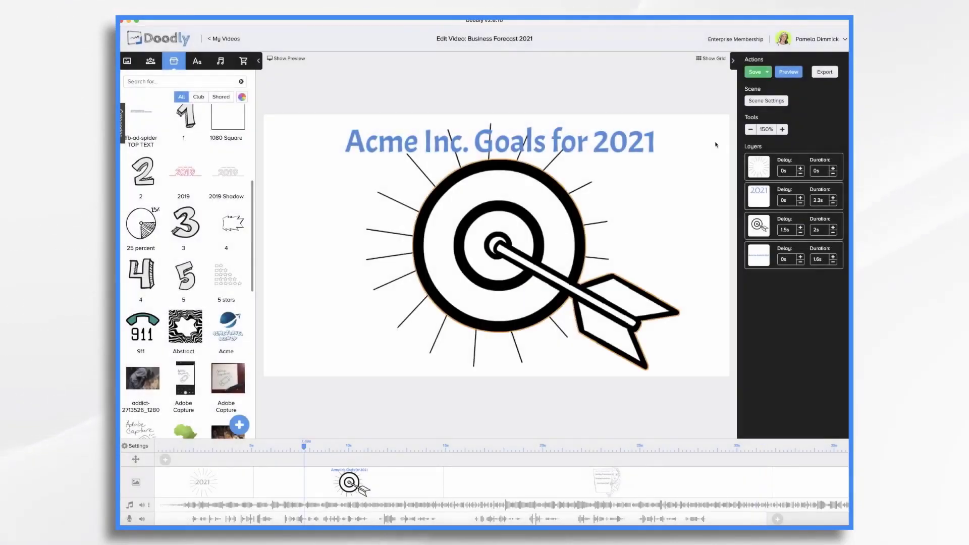